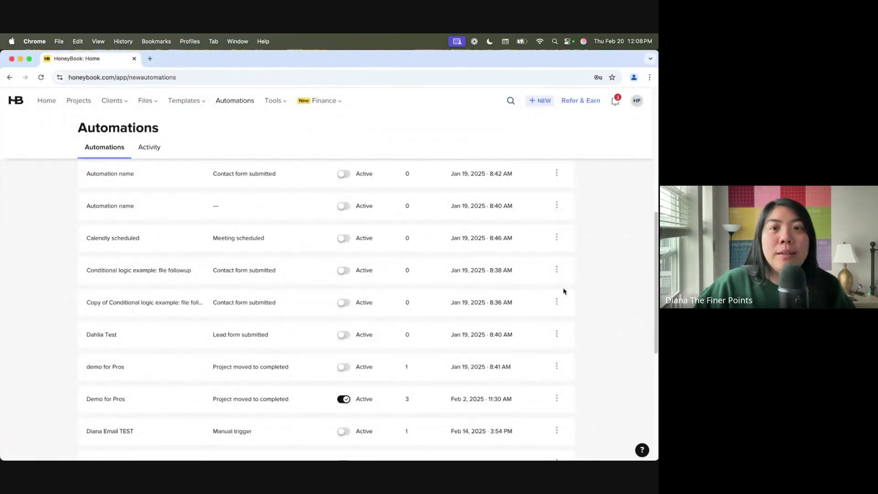
# Create a new automation from scratch instead of using a premade one
pyautogui.scroll(15, 487, 343)
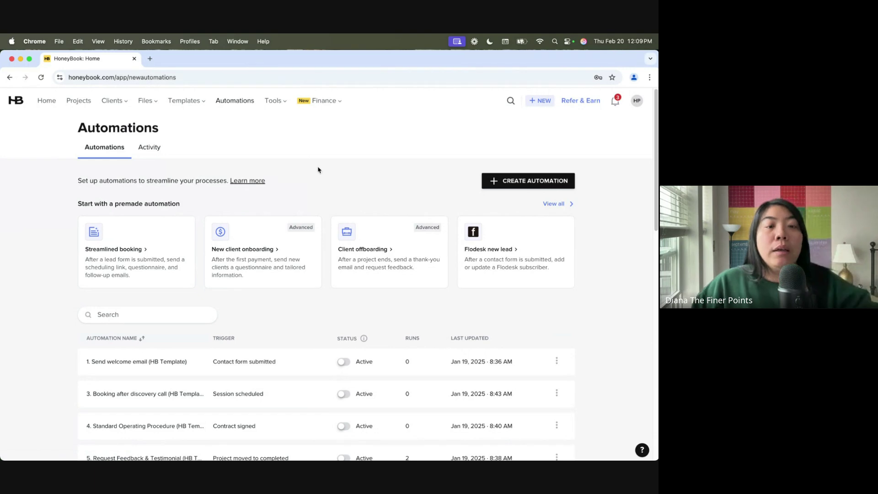
pyautogui.scroll(-3, 319, 170)
pyautogui.scroll(3, 351, 194)
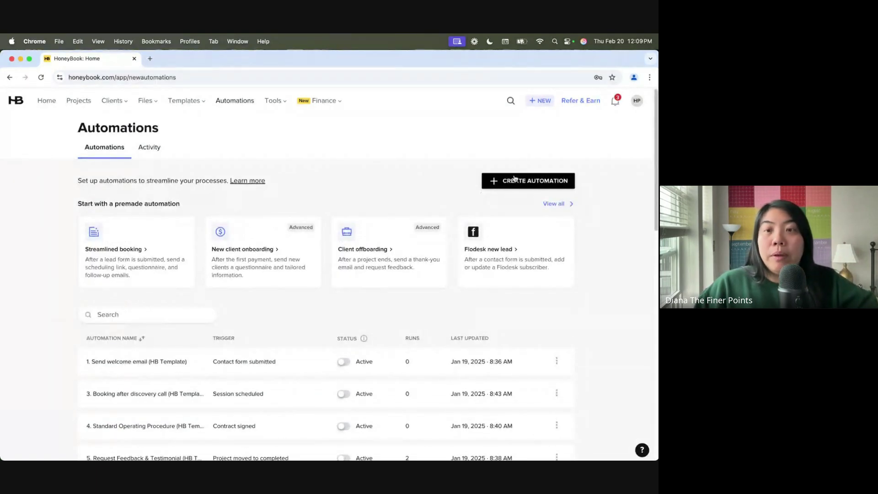
pyautogui.click(514, 179)
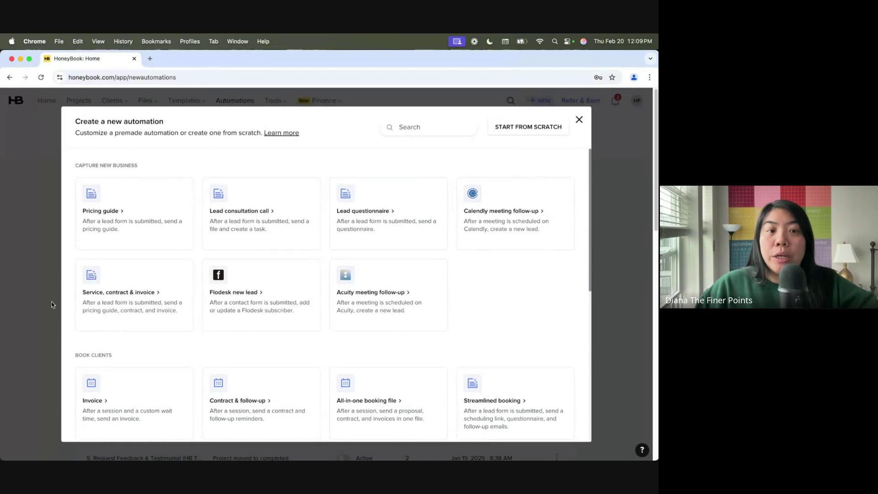
pyautogui.scroll(-7, 503, 295)
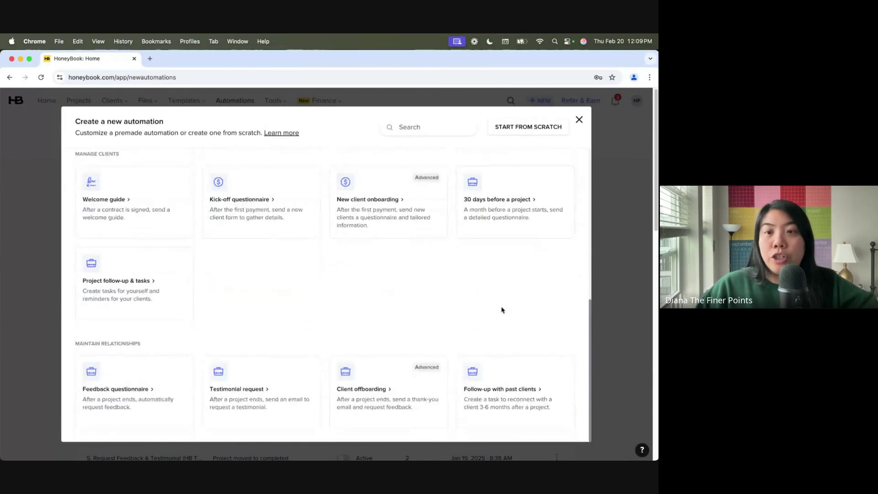
pyautogui.scroll(7, 501, 308)
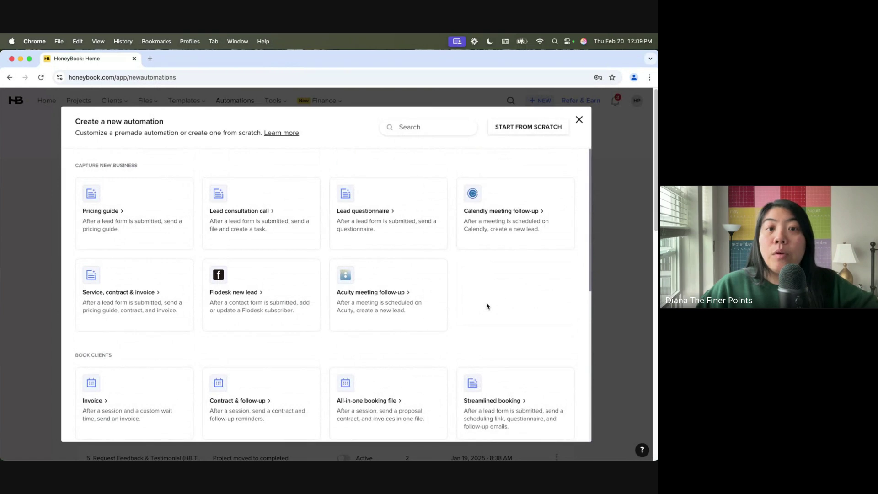
pyautogui.click(556, 128)
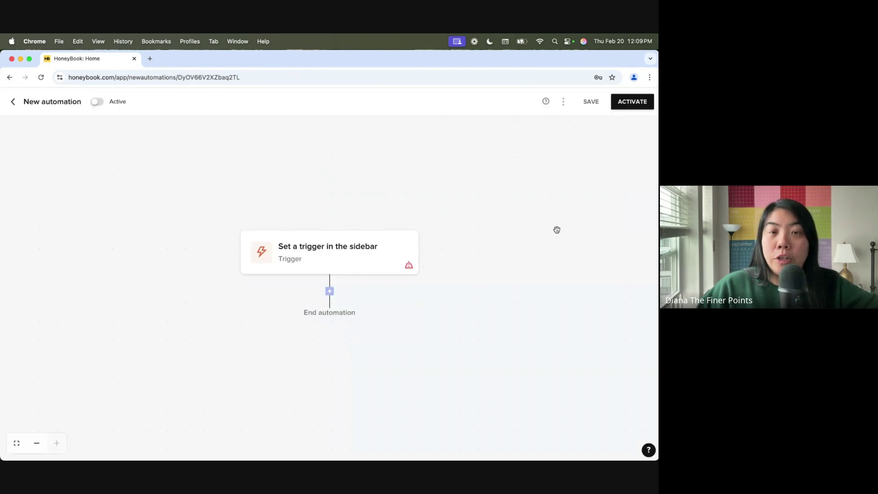
# Review the available triggers and set the automation's trigger to Lead form submitted
pyautogui.moveTo(321, 276); pyautogui.dragTo(309, 231)
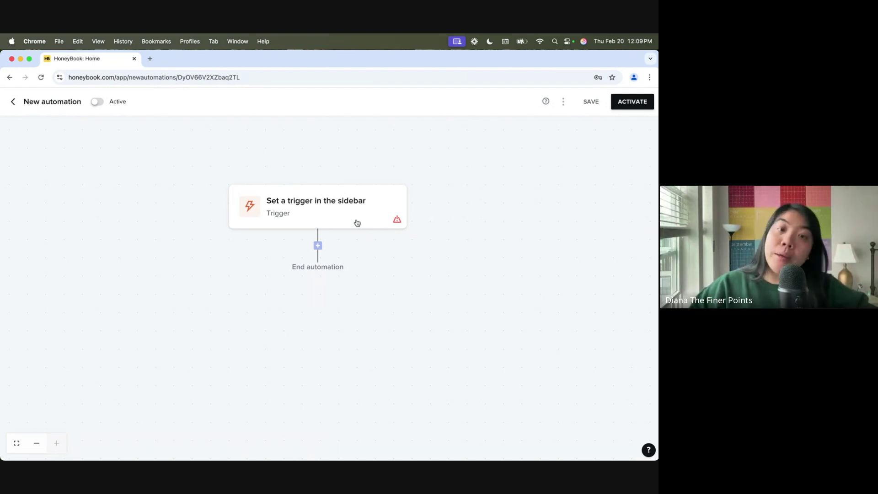
pyautogui.moveTo(346, 215); pyautogui.dragTo(337, 187)
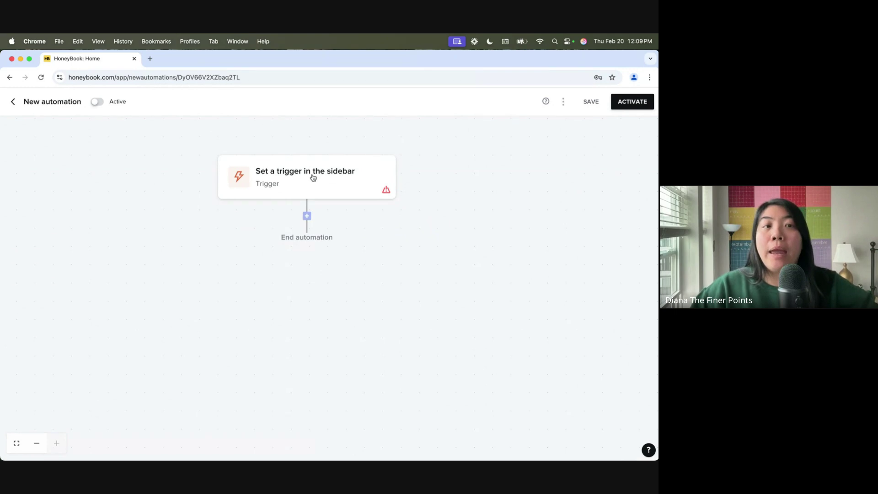
pyautogui.click(313, 176)
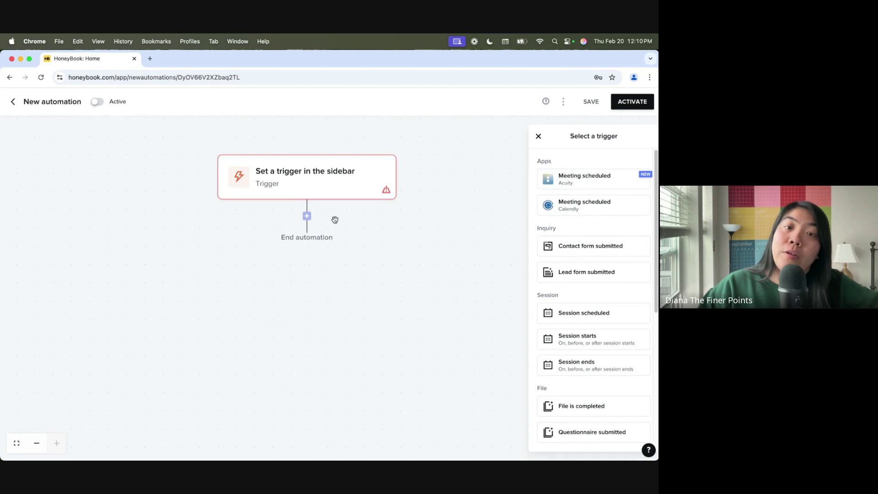
pyautogui.scroll(-3, 605, 255)
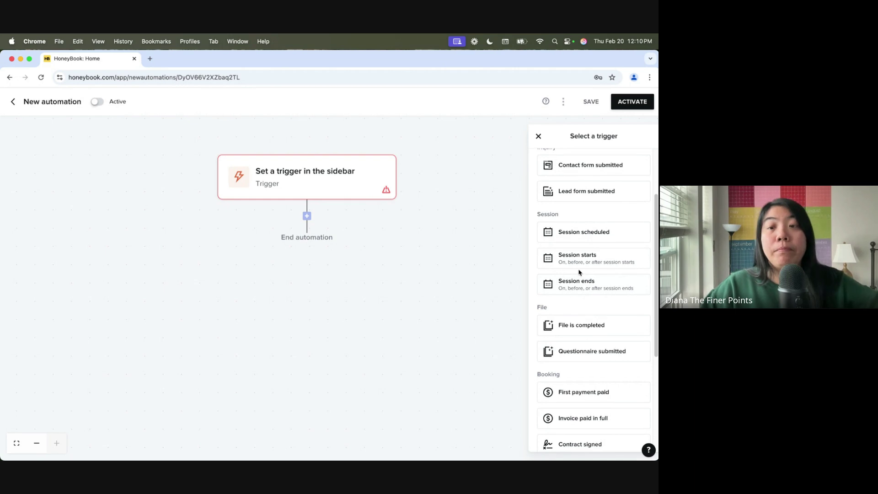
pyautogui.scroll(-2, 572, 283)
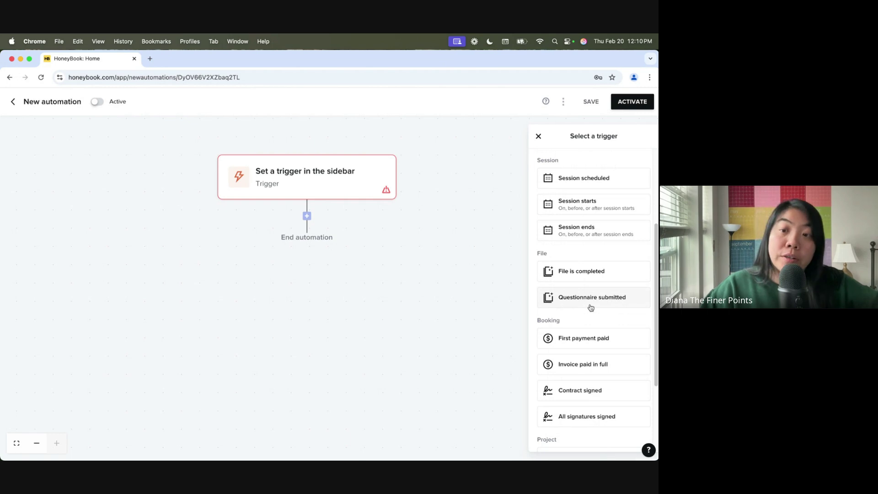
pyautogui.scroll(-2, 592, 308)
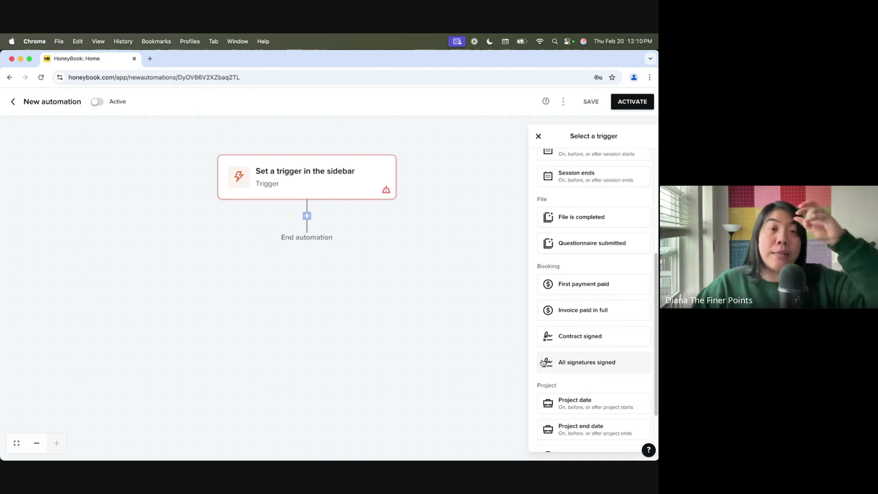
pyautogui.scroll(-3, 562, 313)
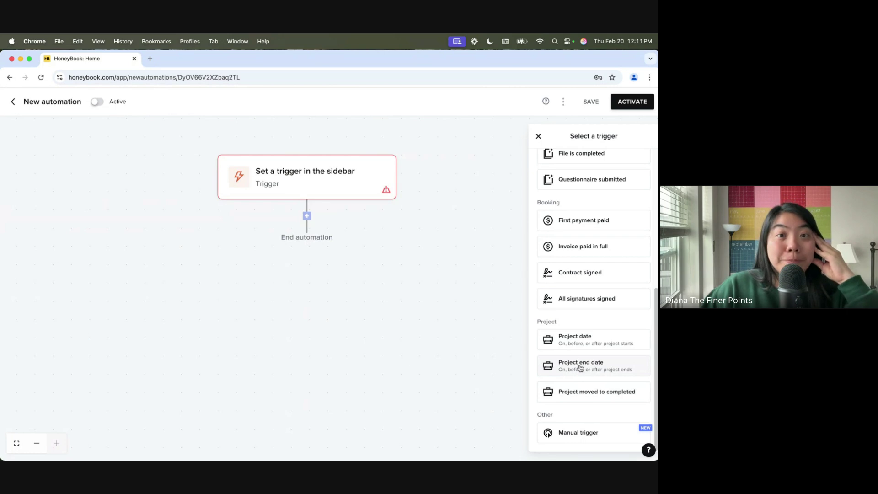
pyautogui.scroll(1, 600, 295)
pyautogui.scroll(5, 600, 296)
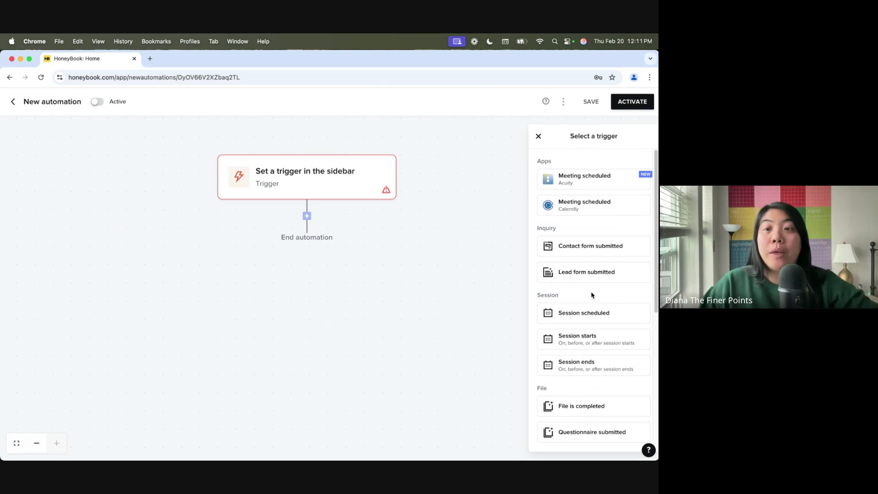
pyautogui.click(576, 272)
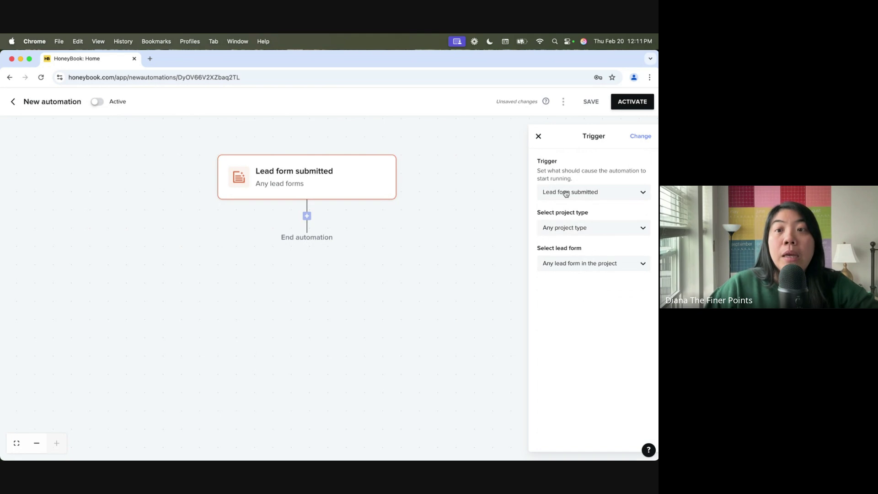
# Try limiting the trigger to specific project types, and restore it to any project type
pyautogui.click(548, 230)
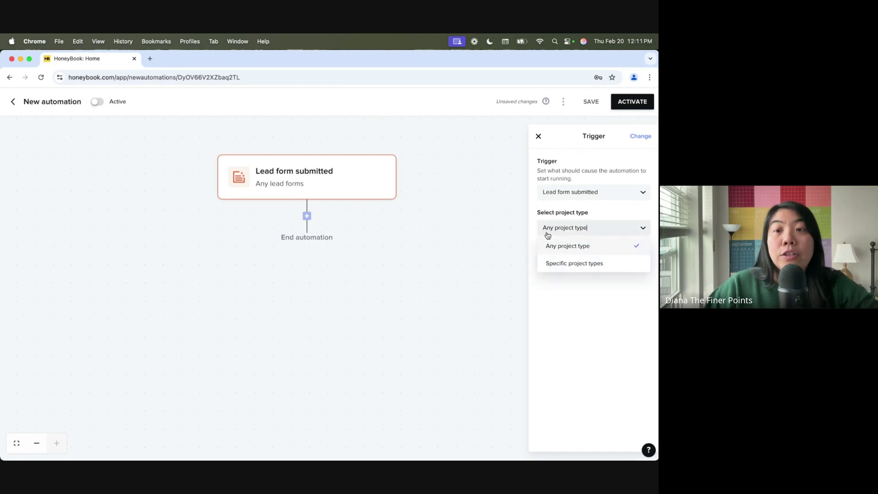
pyautogui.click(567, 267)
pyautogui.click(580, 251)
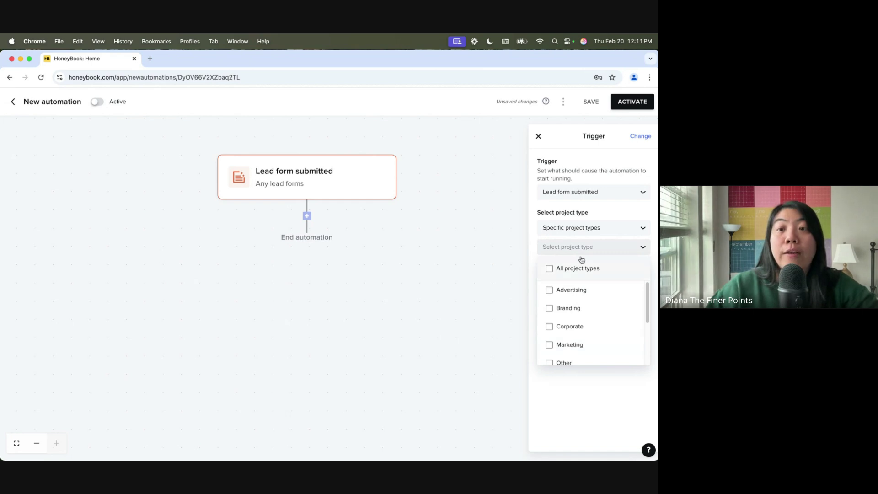
pyautogui.click(584, 229)
pyautogui.click(585, 247)
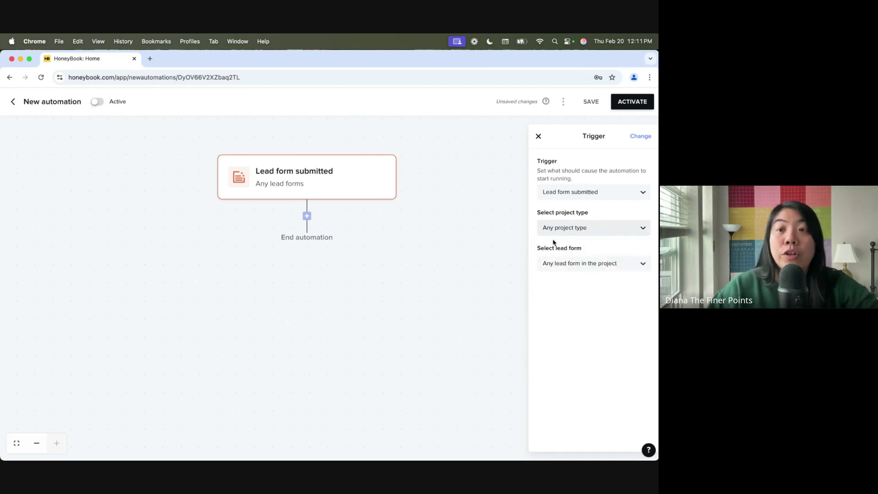
# Limit the trigger to specific lead forms and select New Lead Form
pyautogui.click(563, 264)
pyautogui.click(586, 304)
pyautogui.click(585, 283)
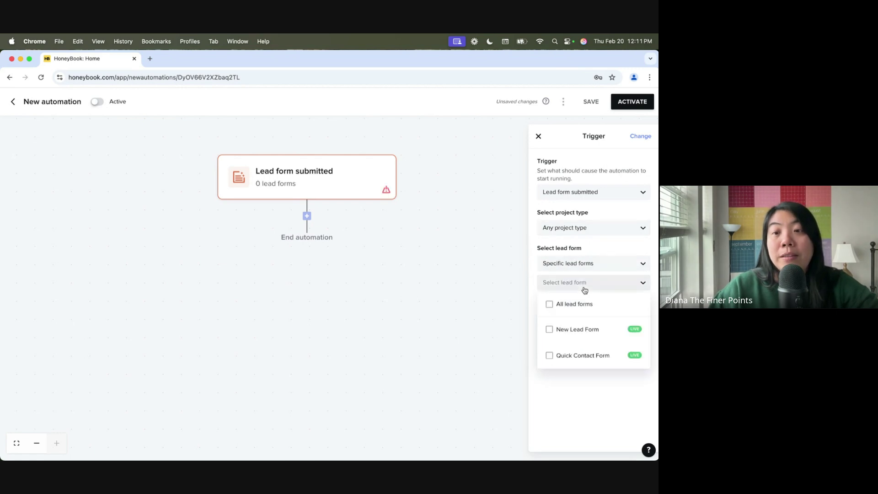
pyautogui.click(572, 334)
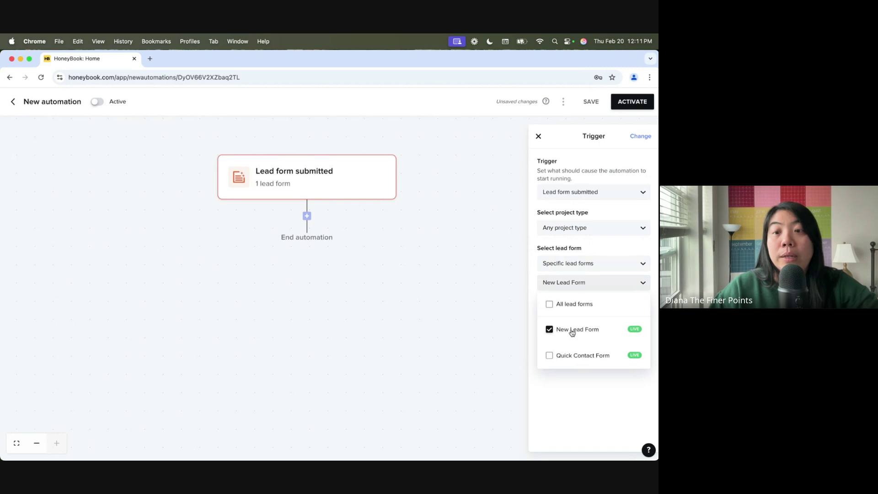
pyautogui.click(583, 397)
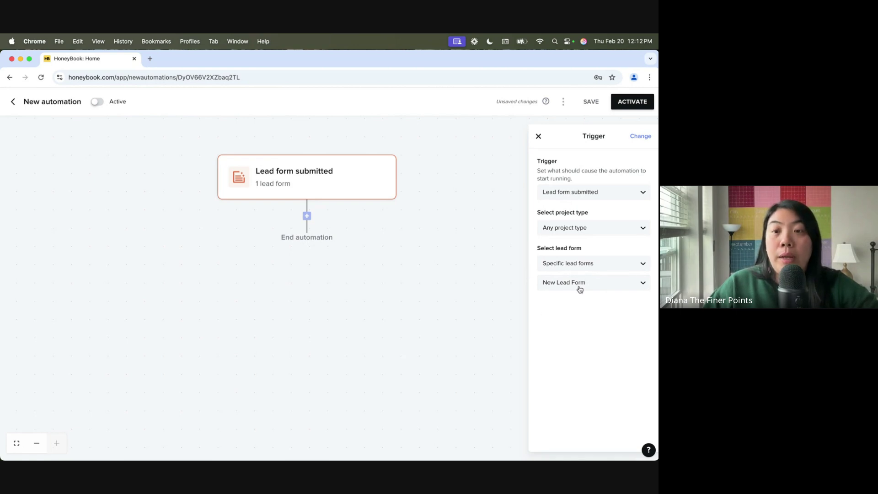
# Add an empty action step below the lead form trigger and delete it
pyautogui.click(307, 215)
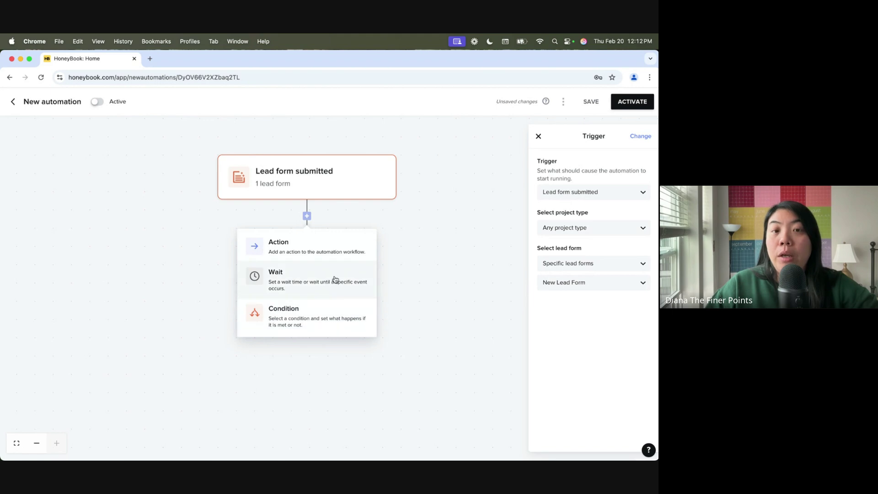
pyautogui.click(301, 255)
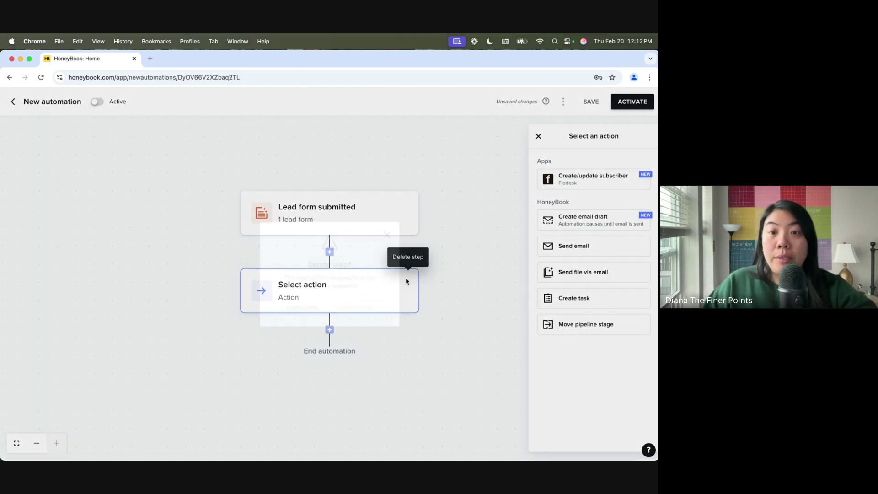
pyautogui.click(407, 279)
pyautogui.click(354, 309)
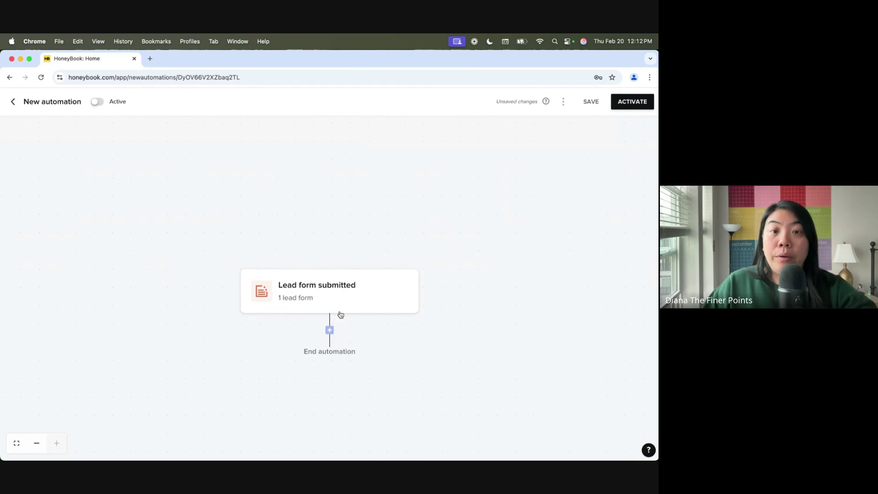
# Try out a wait step after the trigger, including the Wait until event options, and delete it
pyautogui.moveTo(338, 313); pyautogui.dragTo(327, 165)
pyautogui.click(324, 176)
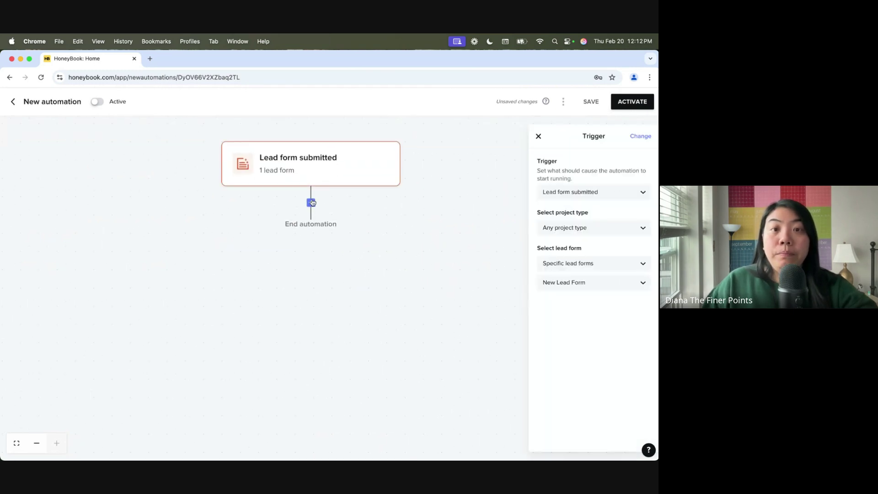
pyautogui.click(311, 203)
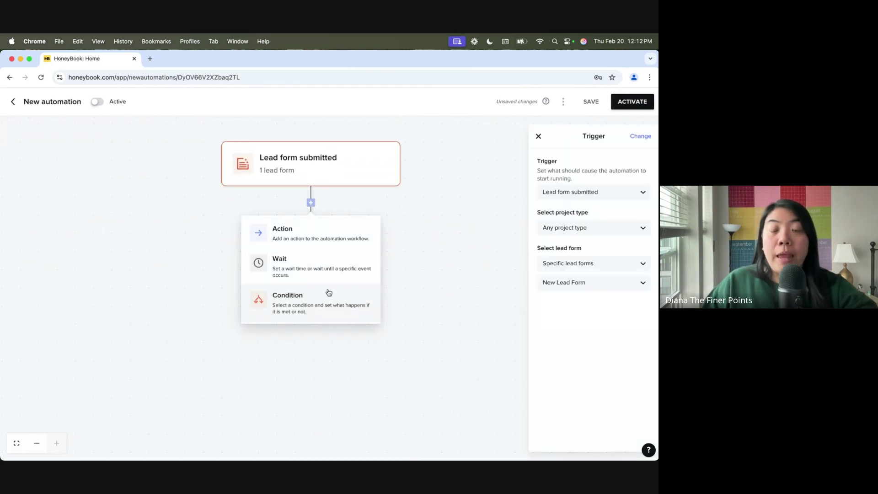
pyautogui.click(294, 278)
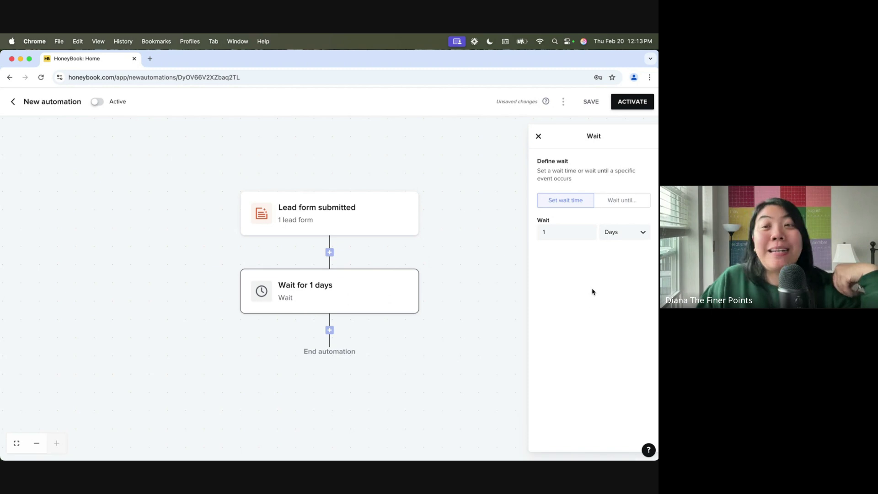
pyautogui.click(618, 206)
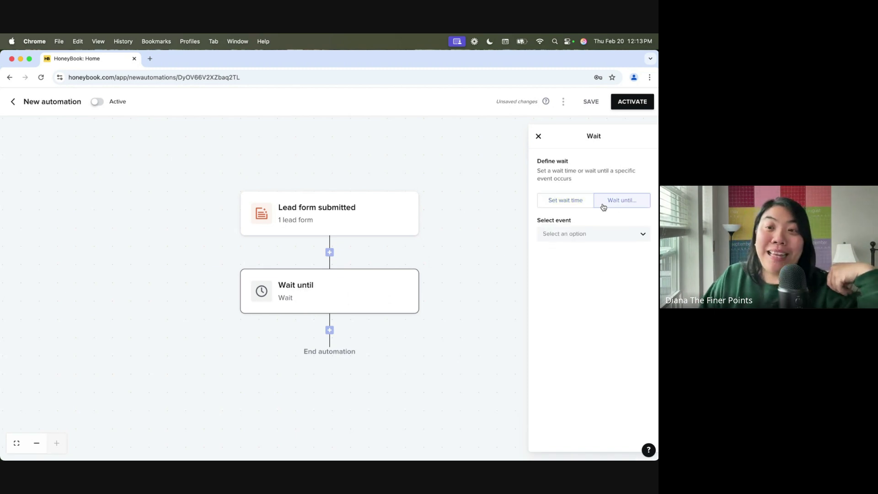
pyautogui.click(602, 235)
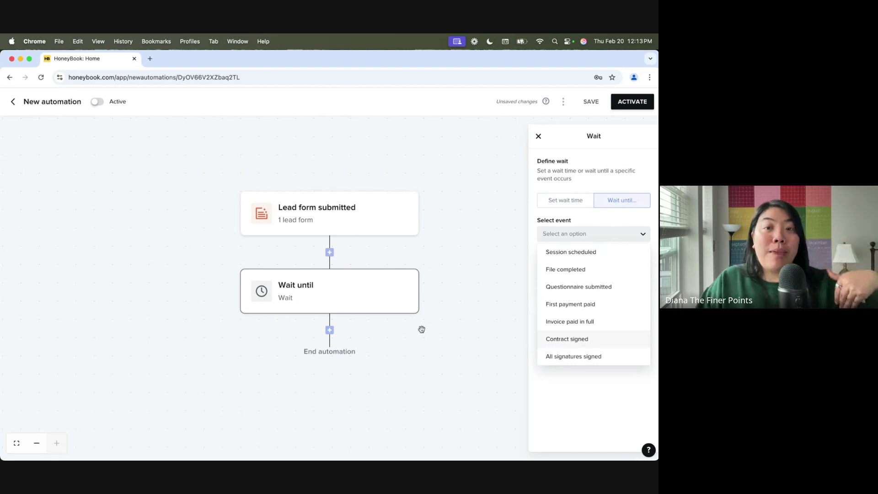
pyautogui.click(566, 205)
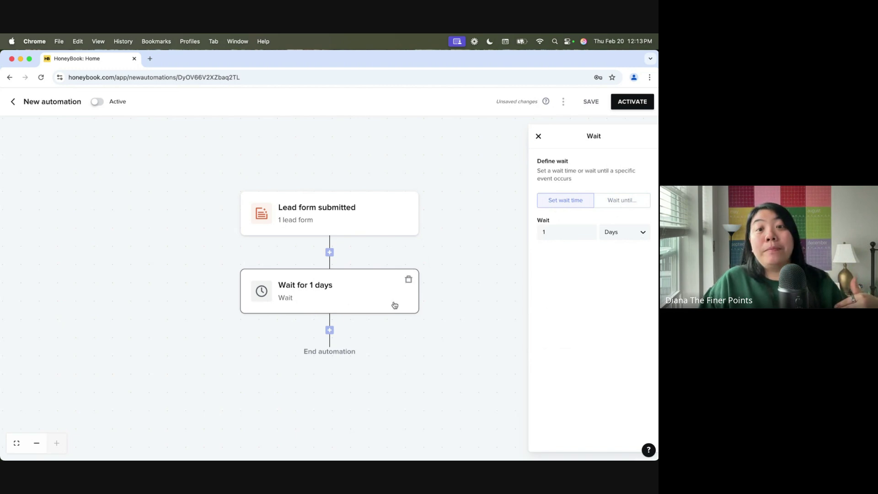
pyautogui.click(408, 279)
pyautogui.click(355, 307)
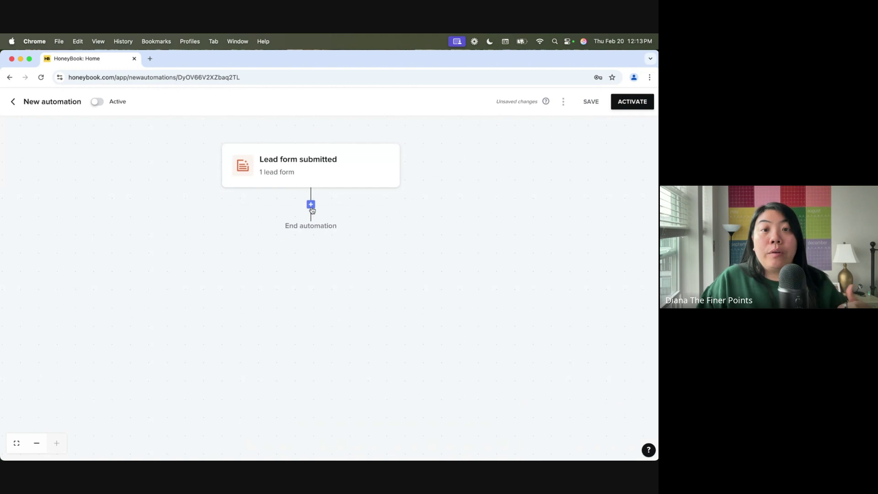
# Add a Send file via email action after the trigger using the All-in-One Booking flow file template
pyautogui.click(311, 205)
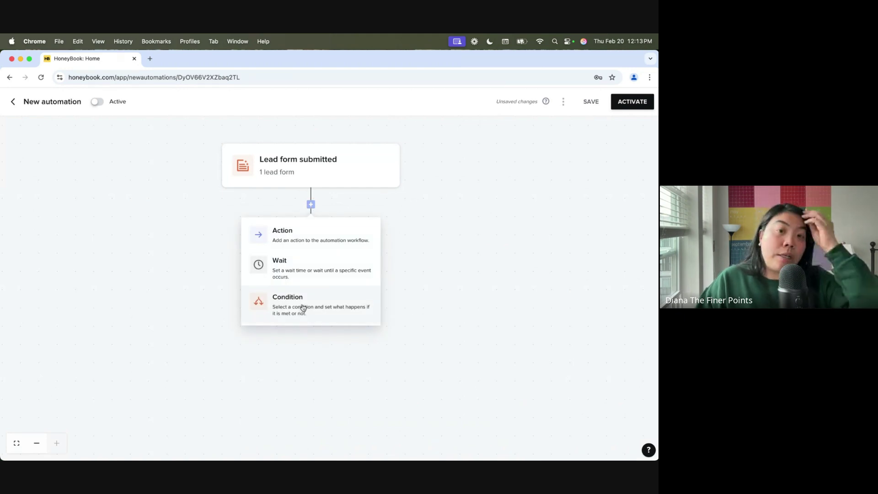
pyautogui.click(297, 233)
pyautogui.click(589, 279)
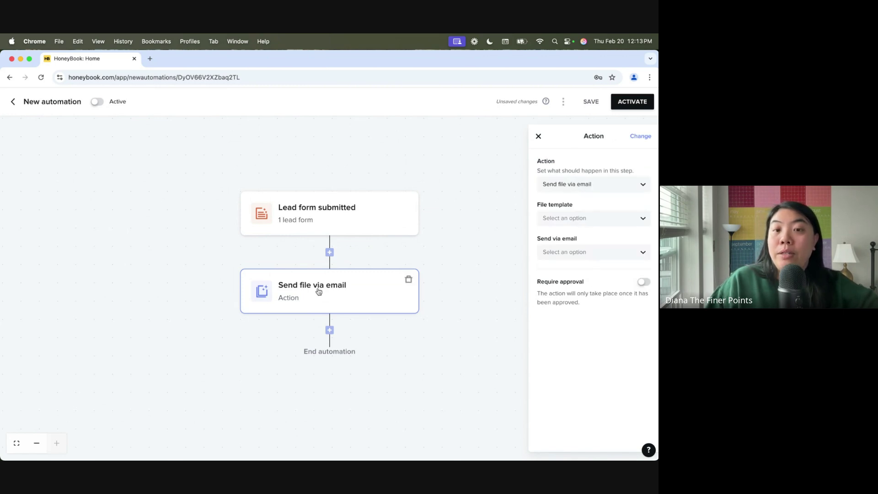
pyautogui.moveTo(320, 290); pyautogui.dragTo(300, 245)
pyautogui.click(608, 218)
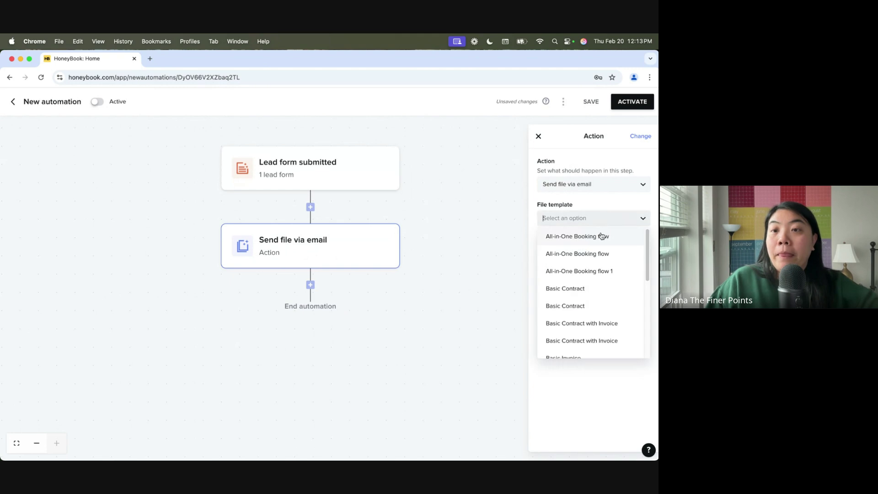
pyautogui.click(597, 254)
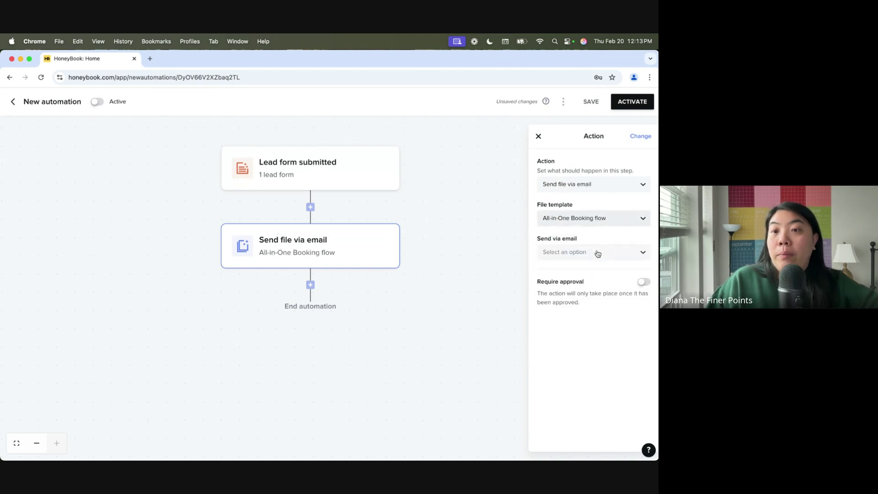
# Choose A2 Follow-Up 1 as the email template for the Send file via email action
pyautogui.click(595, 254)
pyautogui.scroll(-2, 590, 316)
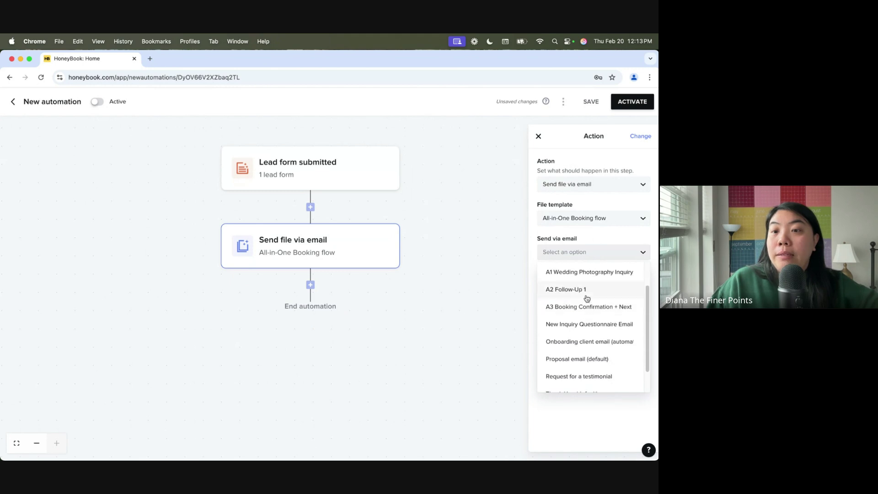
pyautogui.click(587, 291)
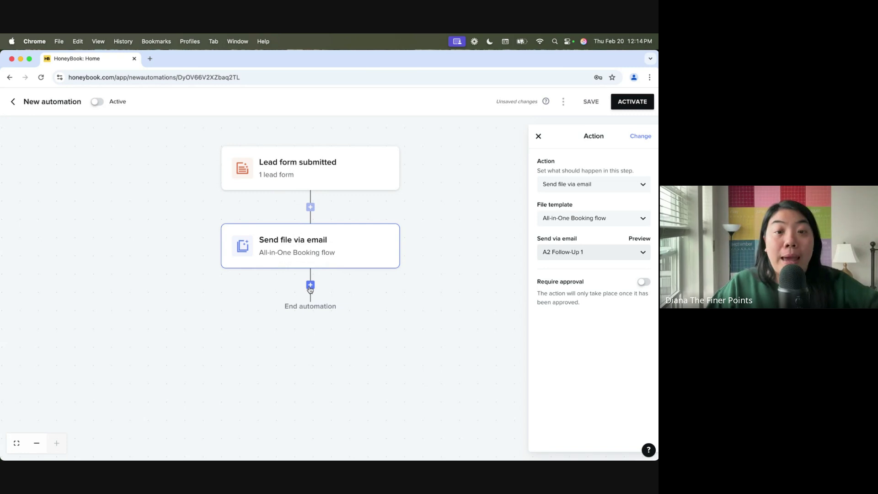
# Add a condition below the Send file via email action and set it to Session scheduled
pyautogui.click(311, 286)
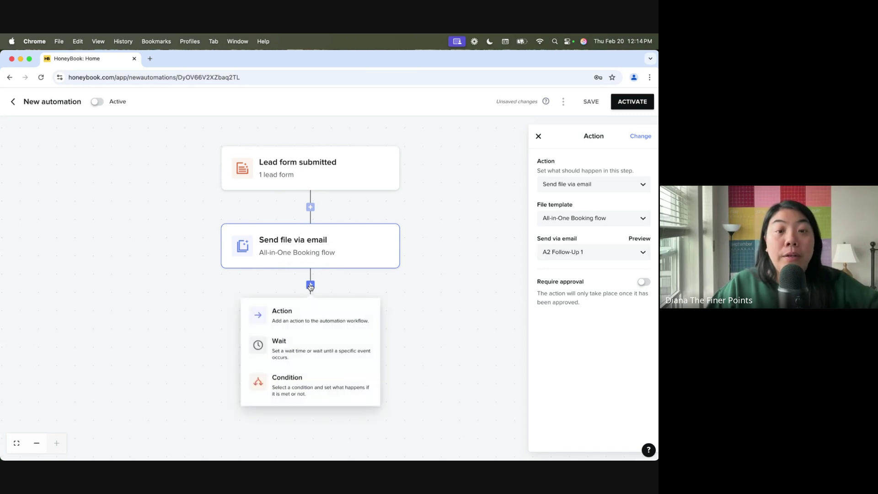
pyautogui.click(313, 390)
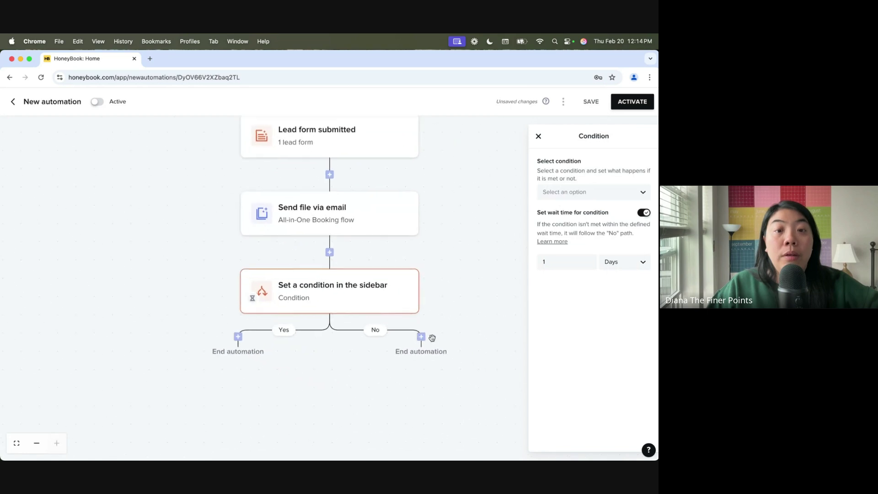
pyautogui.scroll(-2, 354, 268)
pyautogui.moveTo(354, 268); pyautogui.dragTo(352, 319)
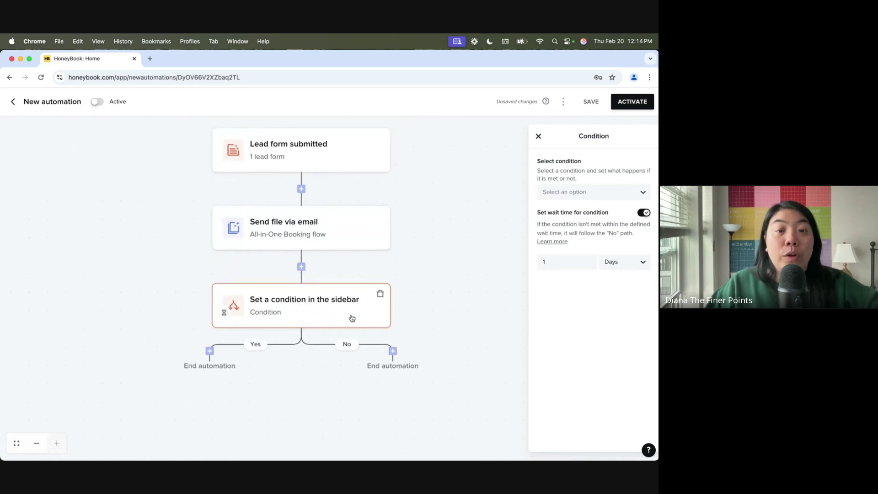
pyautogui.click(581, 192)
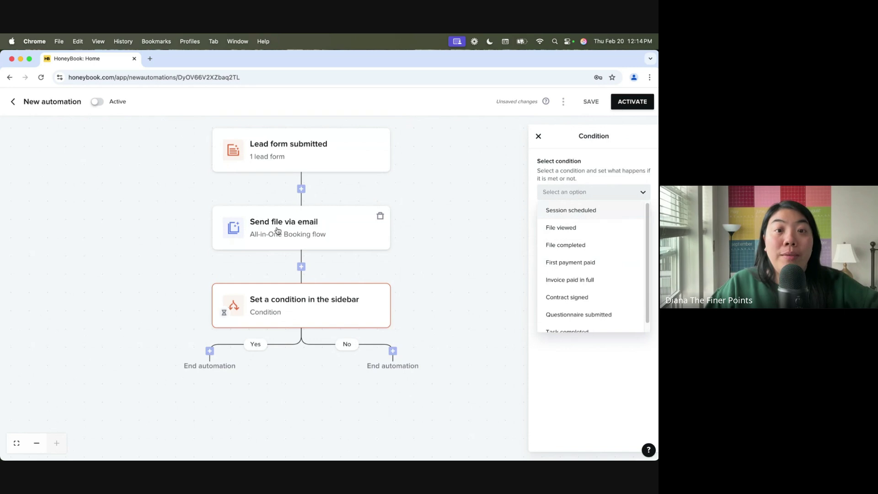
pyautogui.click(587, 216)
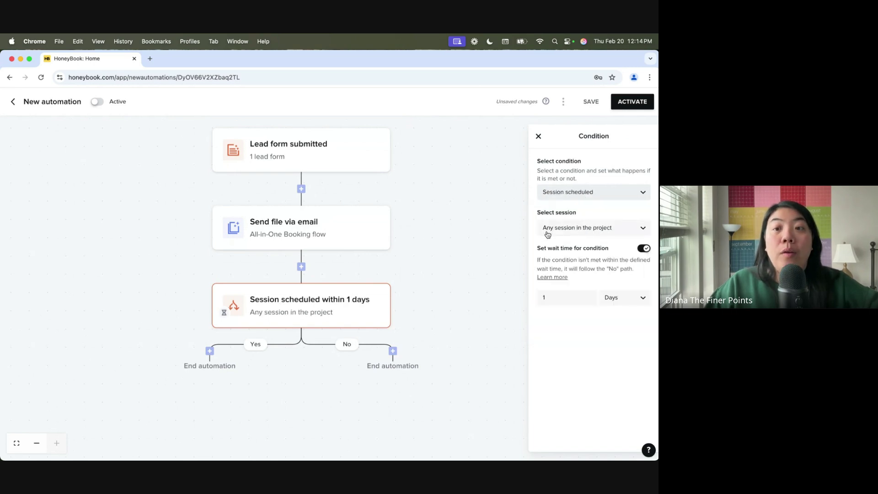
# Limit the Session scheduled condition to the specific Consultation call session and set its wait time to 3 days
pyautogui.click(585, 232)
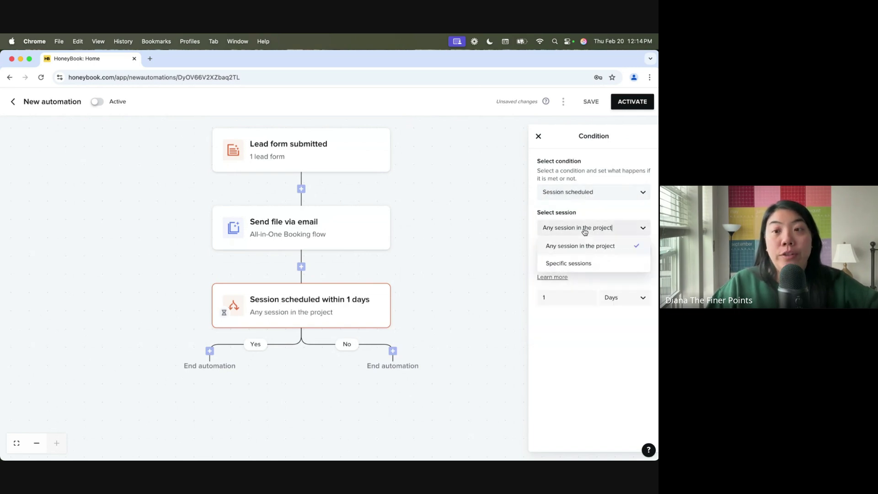
pyautogui.click(577, 263)
pyautogui.click(578, 250)
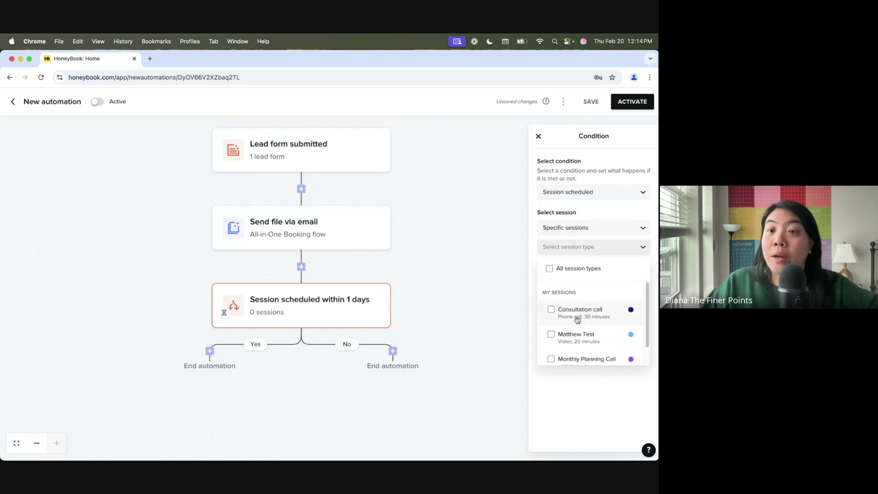
pyautogui.scroll(-1, 588, 318)
pyautogui.scroll(2, 590, 322)
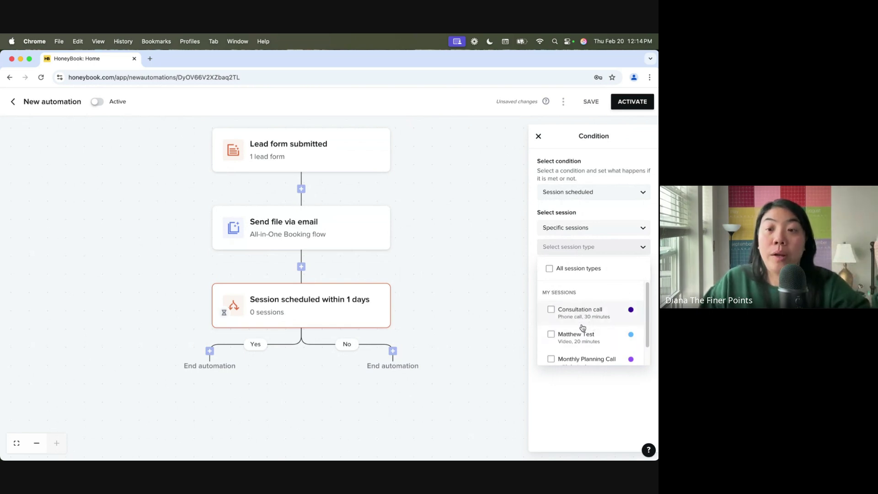
pyautogui.click(567, 316)
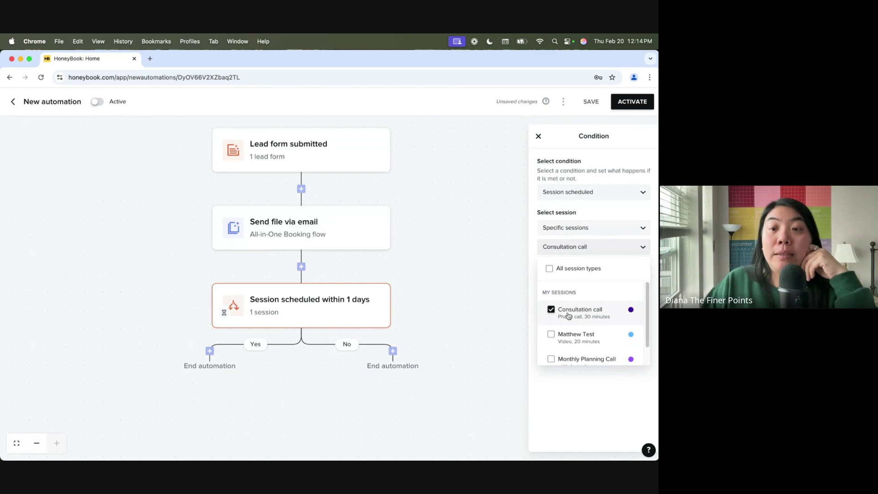
pyautogui.click(600, 213)
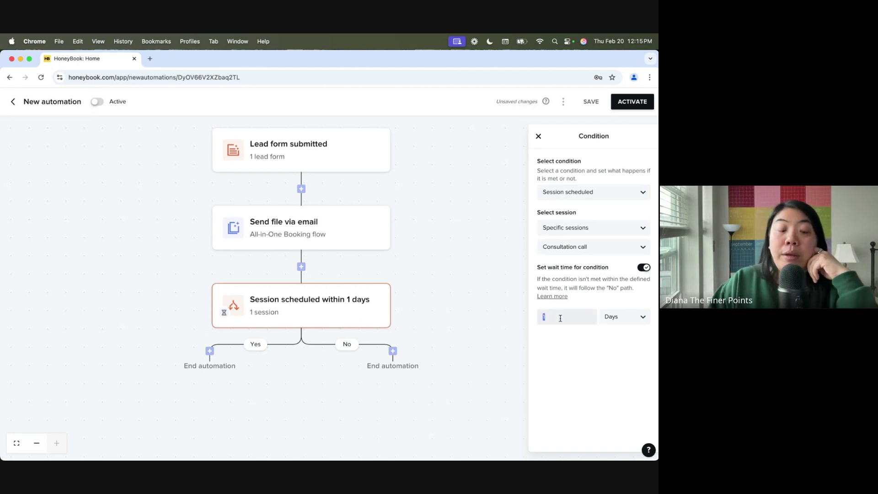
pyautogui.write('3')
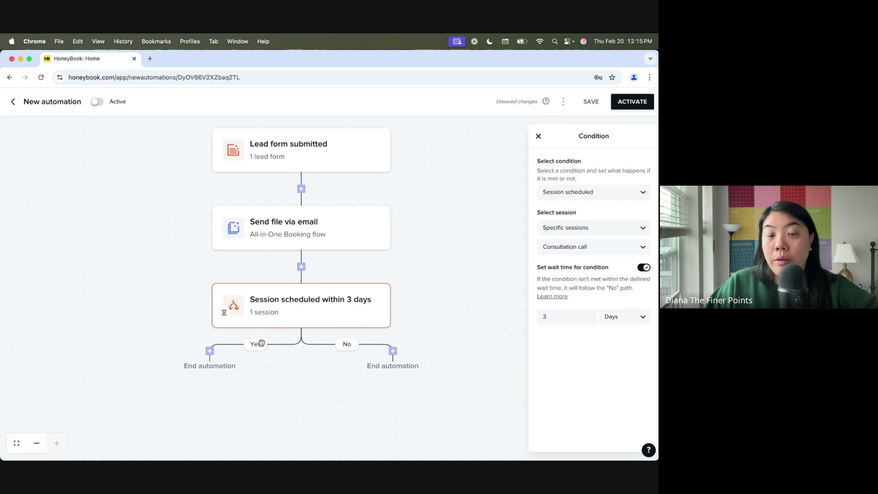
# Add a Send email action to the condition's Yes branch using the Thank You (default) template
pyautogui.click(209, 351)
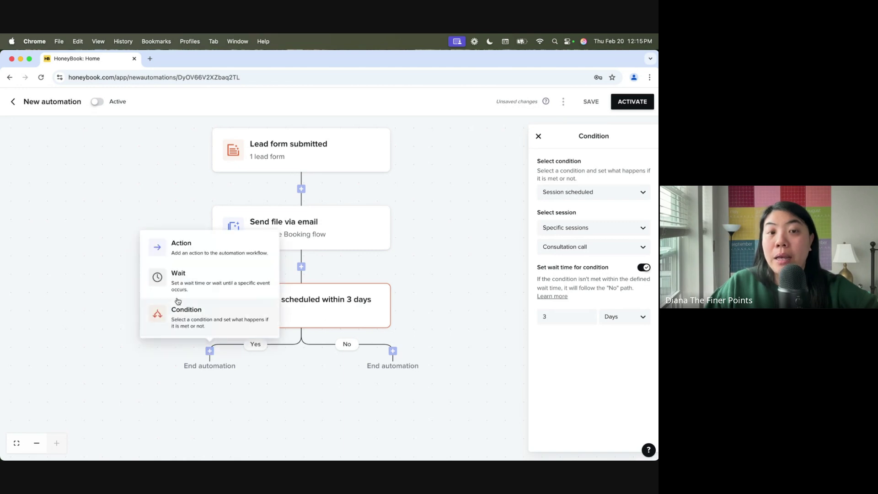
pyautogui.click(180, 251)
pyautogui.click(614, 247)
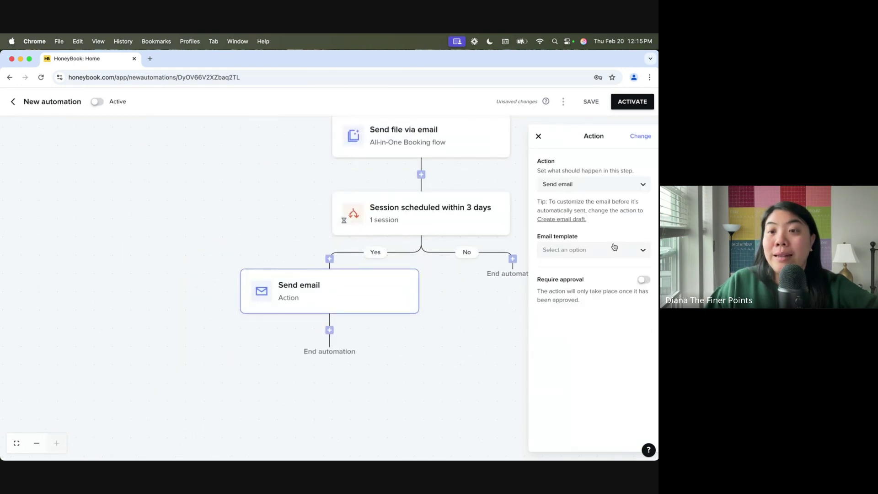
pyautogui.click(613, 250)
pyautogui.scroll(-1, 590, 368)
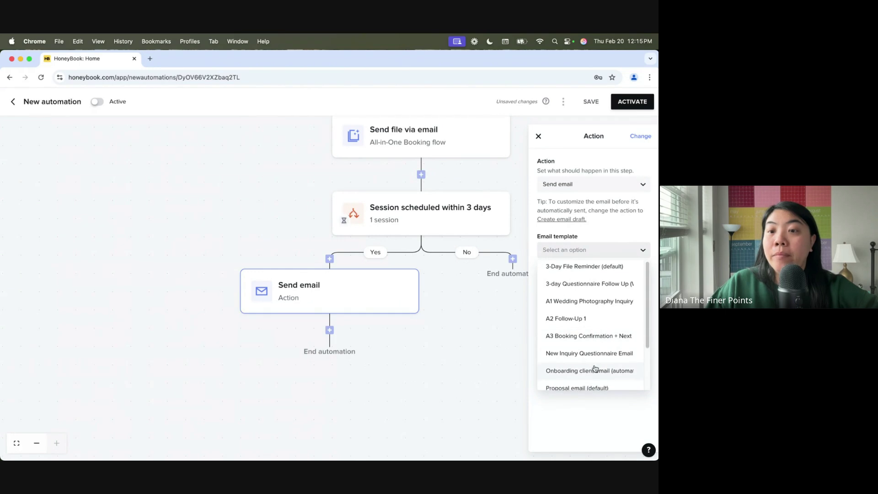
pyautogui.scroll(-2, 592, 350)
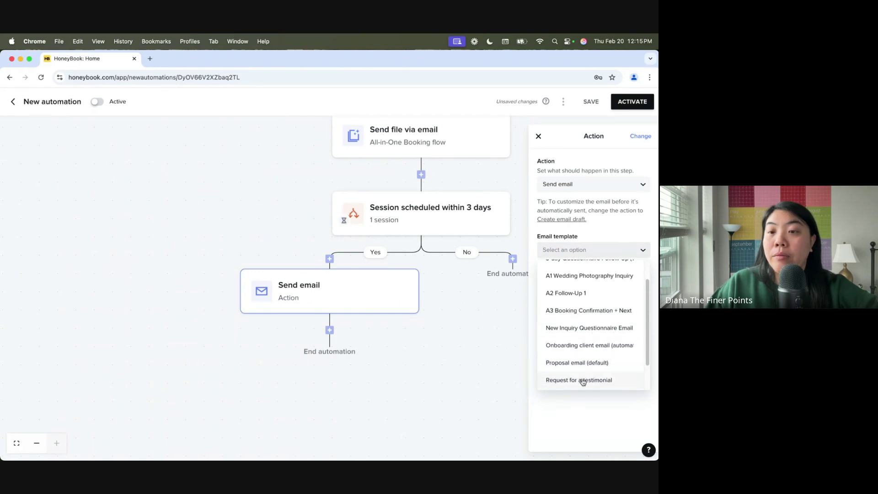
pyautogui.scroll(-1, 586, 361)
pyautogui.click(585, 366)
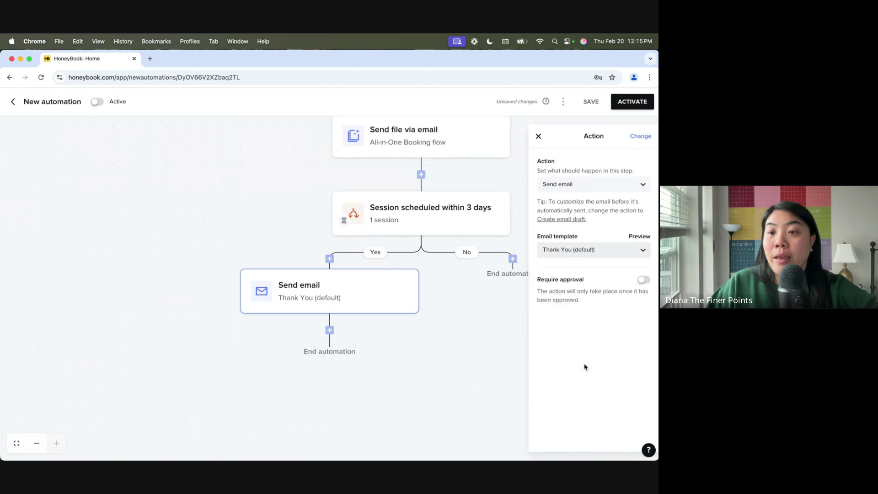
# Add a Send email action to the condition's No branch using the A2 Follow-Up 1 template
pyautogui.moveTo(180, 185); pyautogui.dragTo(35, 220)
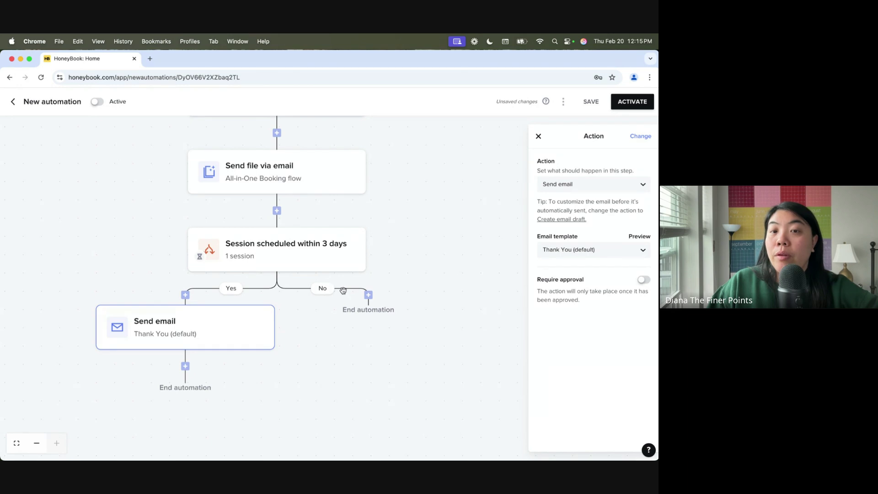
pyautogui.click(368, 297)
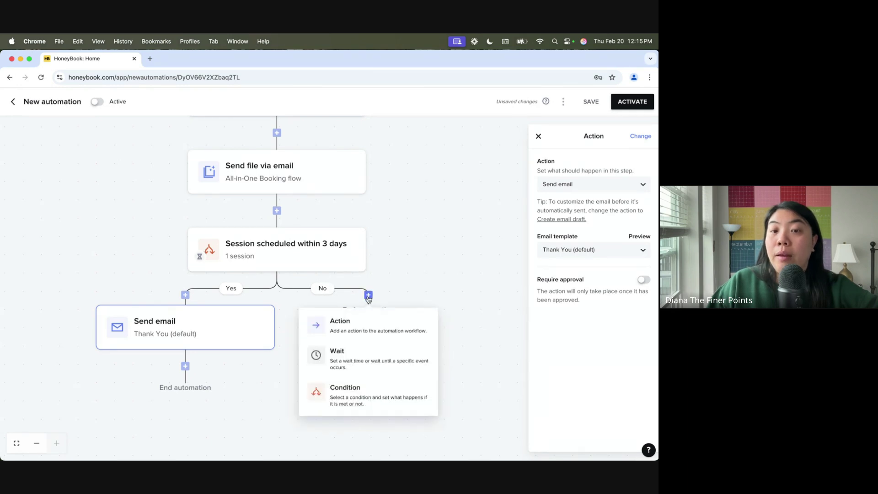
pyautogui.click(371, 323)
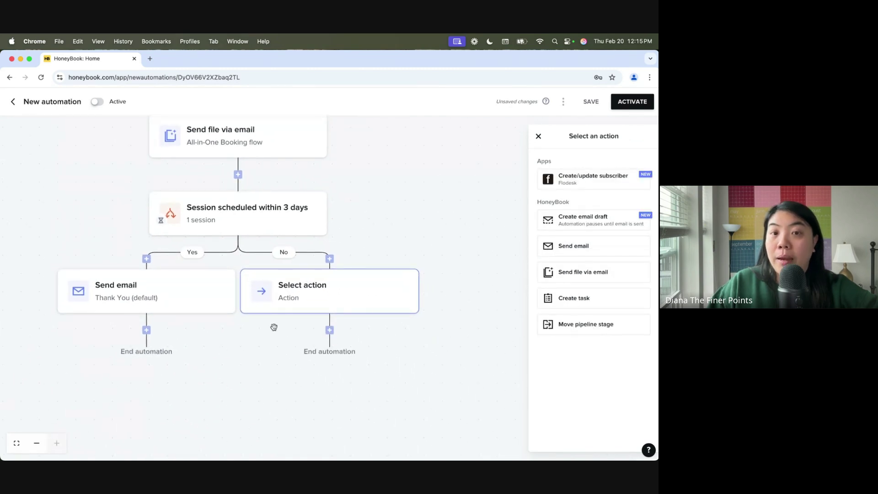
pyautogui.click(574, 246)
pyautogui.click(576, 251)
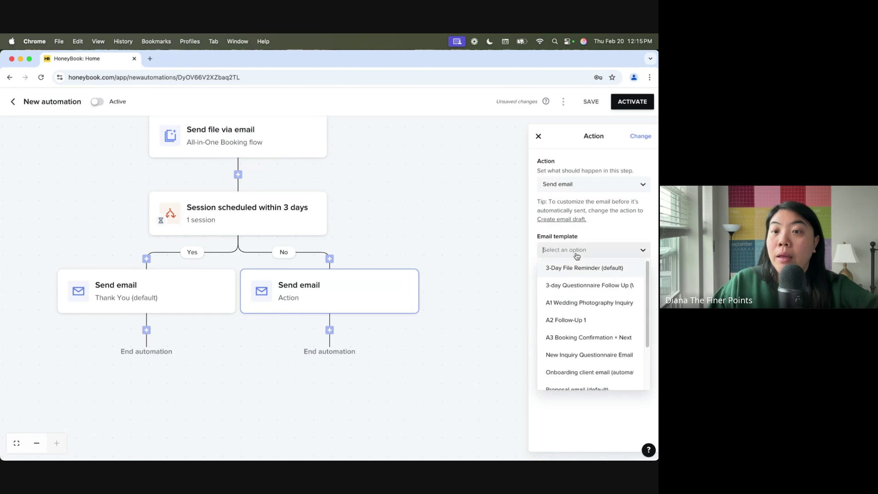
pyautogui.click(588, 320)
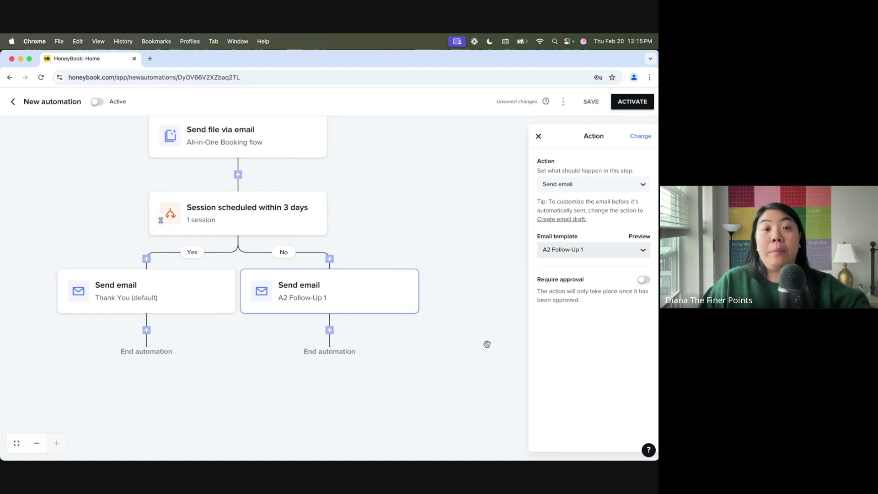
# Add a second Session scheduled condition below the A2 Follow-Up 1 email on the No branch
pyautogui.scroll(-3, 471, 221)
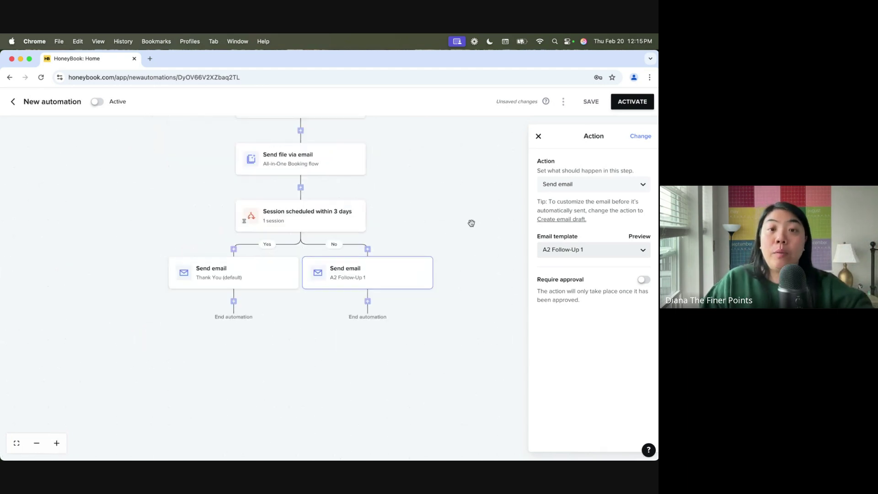
pyautogui.moveTo(463, 179); pyautogui.dragTo(423, 211)
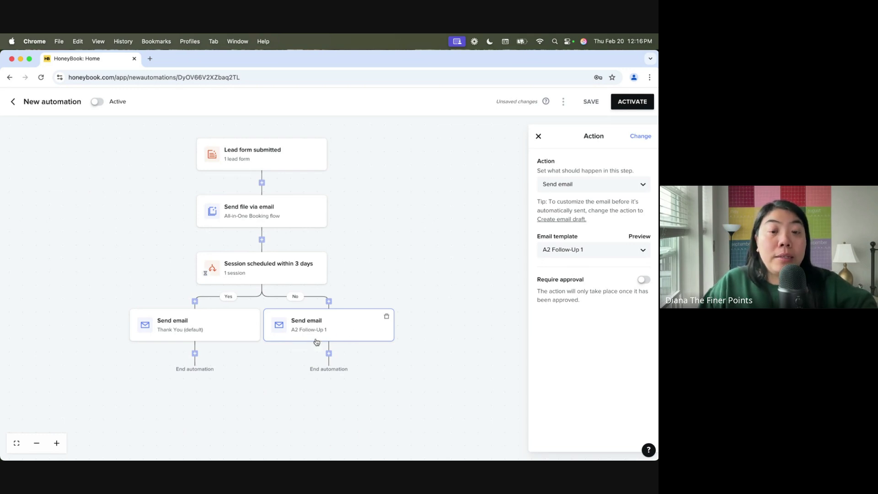
pyautogui.click(329, 354)
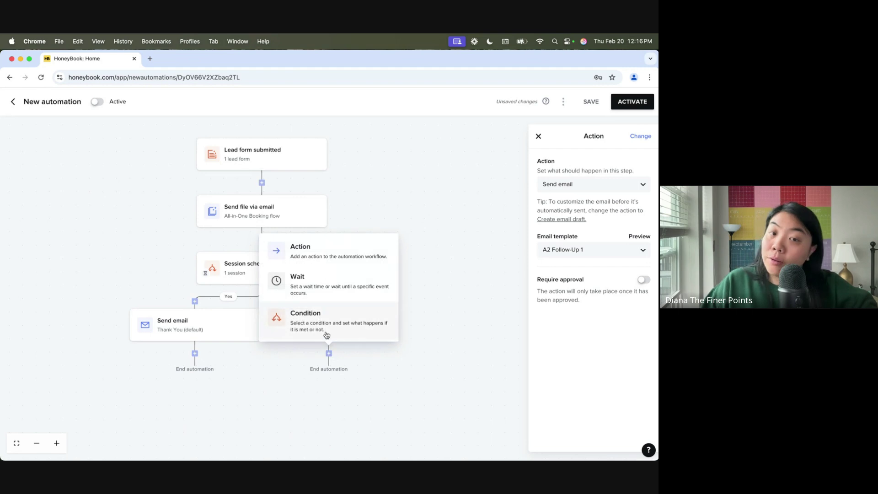
pyautogui.click(326, 334)
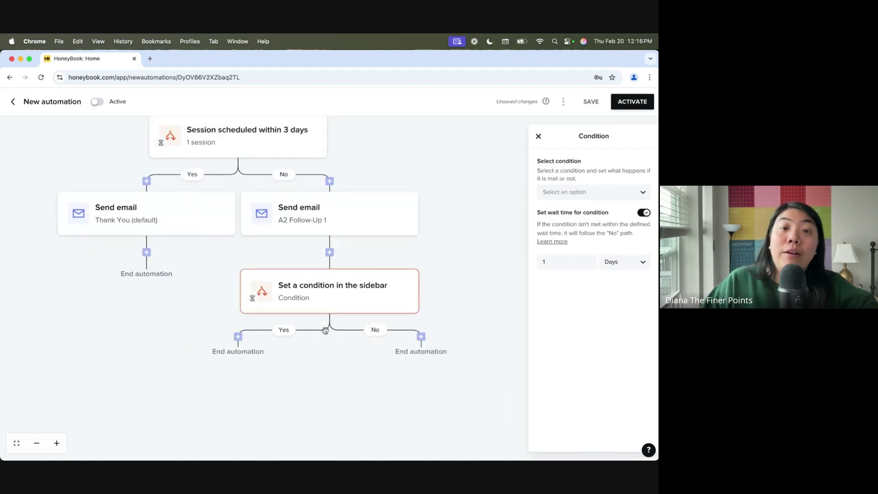
pyautogui.click(599, 194)
pyautogui.click(595, 210)
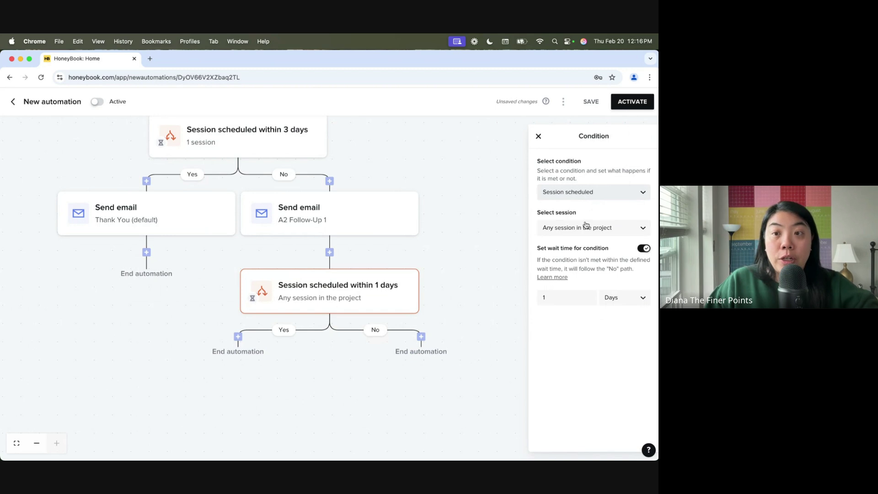
# Limit the second condition to the specific Consultation call session, set its wait time to 5 days, and close its settings
pyautogui.click(587, 227)
pyautogui.click(583, 262)
pyautogui.click(587, 249)
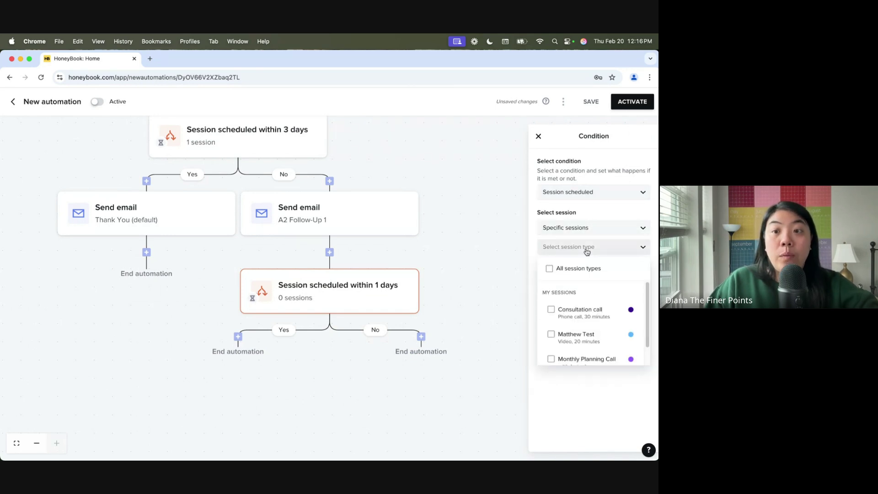
pyautogui.click(581, 310)
pyautogui.click(580, 380)
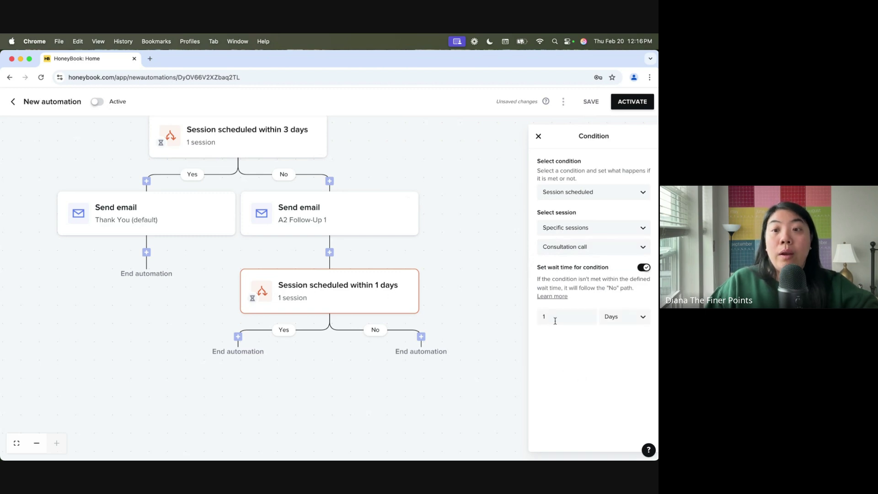
pyautogui.doubleClick(573, 318)
pyautogui.write('5')
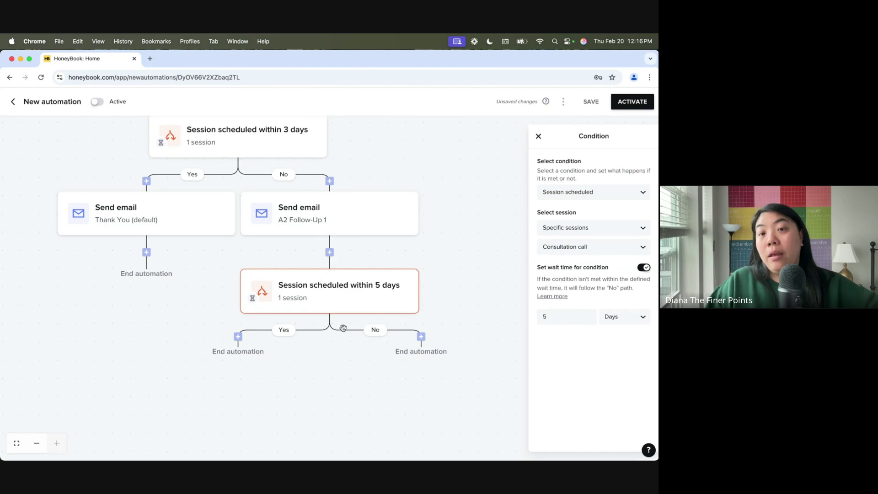
pyautogui.click(463, 243)
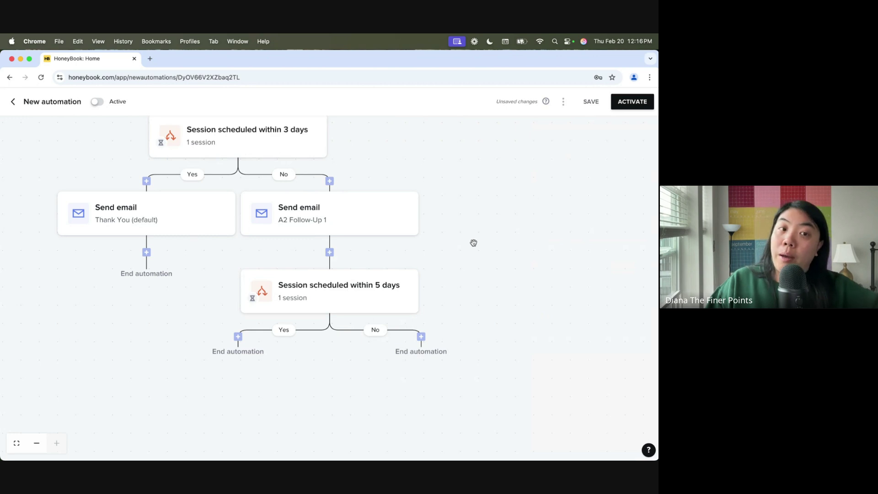
pyautogui.moveTo(151, 310); pyautogui.dragTo(231, 352)
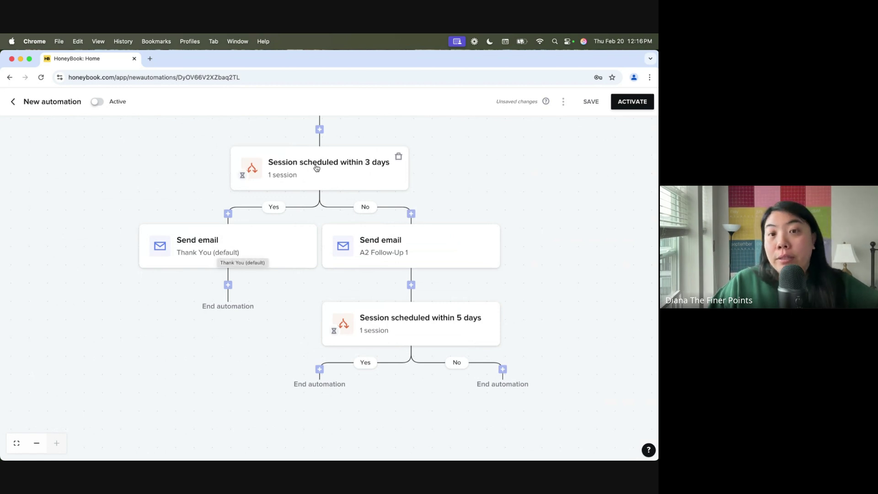
pyautogui.moveTo(169, 151); pyautogui.dragTo(160, 274)
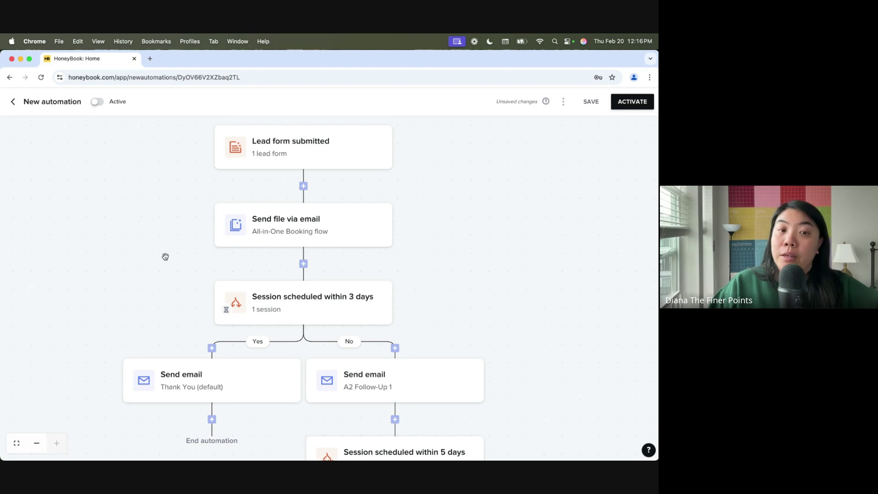
pyautogui.scroll(-5, 165, 255)
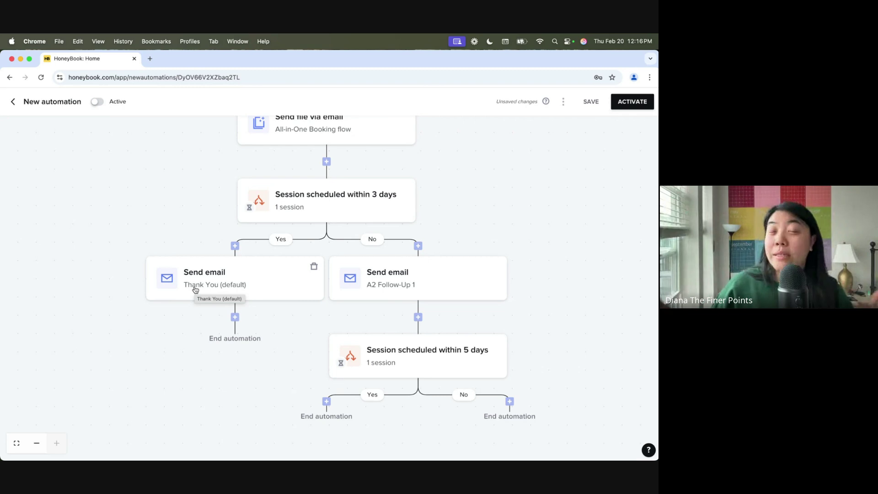
# Add a Wait until step below the Thank You email on the Yes branch, with First payment paid as its event
pyautogui.click(234, 317)
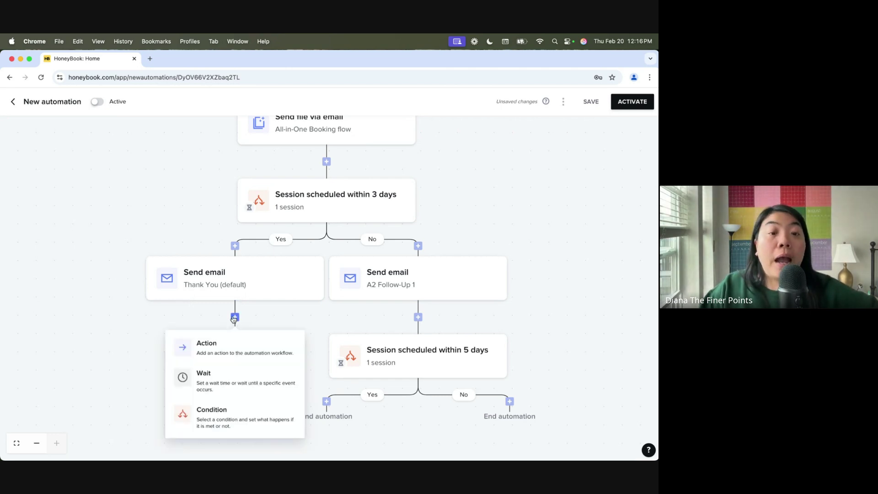
pyautogui.click(222, 372)
pyautogui.click(608, 204)
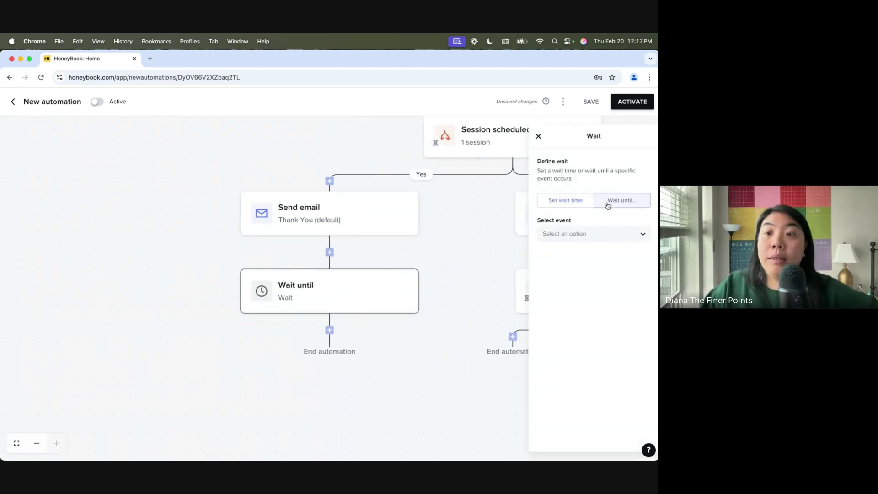
pyautogui.click(594, 234)
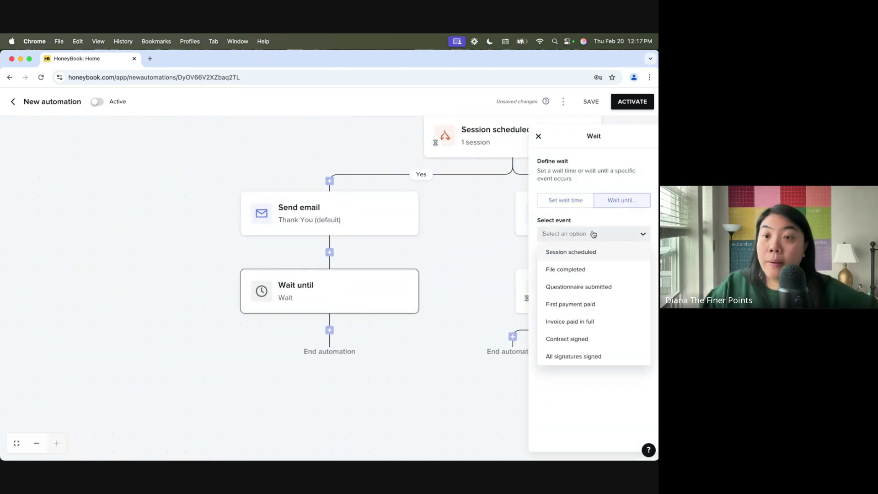
pyautogui.click(596, 304)
# Limit the first-payment wait to specific file templates and select the Standard Invoice template
pyautogui.click(568, 270)
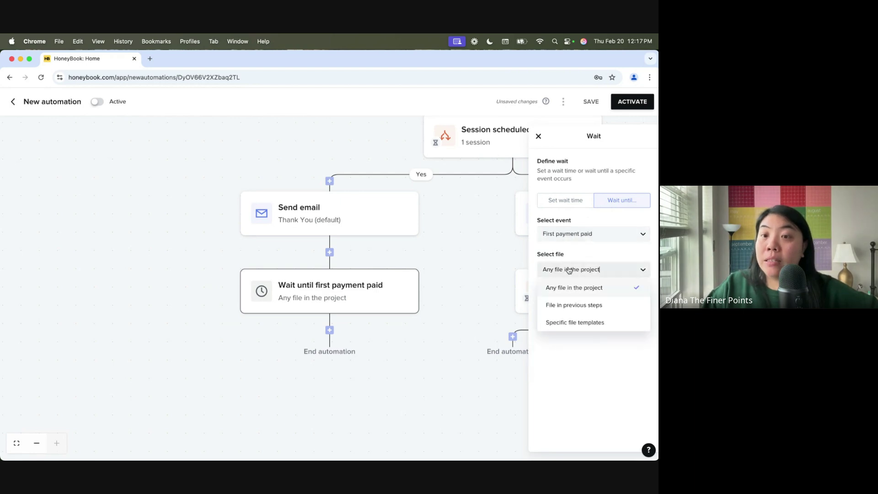
pyautogui.click(580, 323)
pyautogui.click(584, 293)
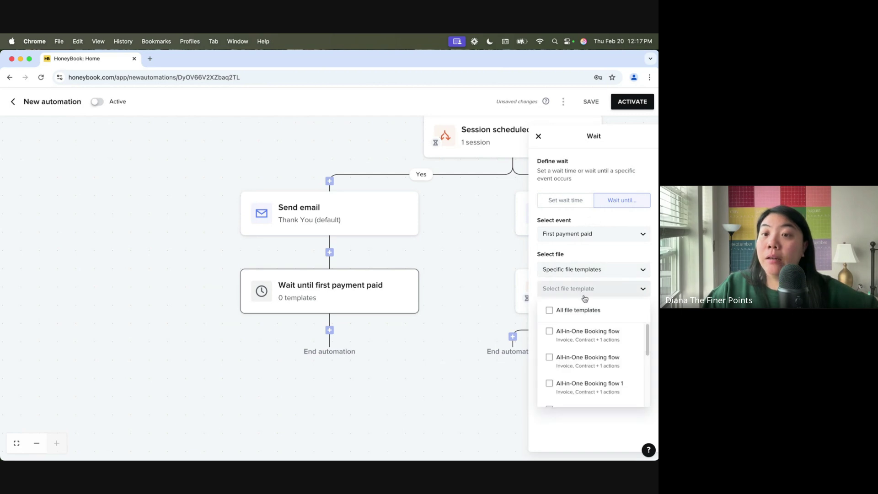
pyautogui.scroll(-5, 586, 366)
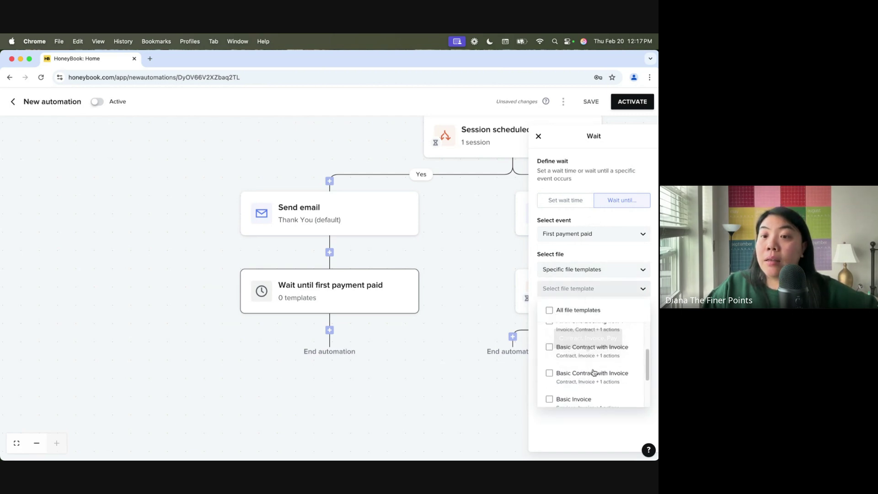
pyautogui.scroll(-3, 594, 371)
pyautogui.click(599, 390)
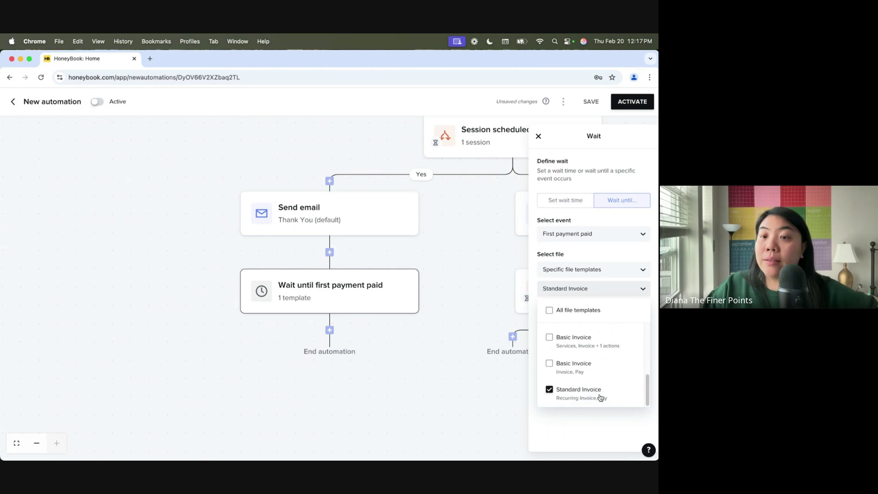
pyautogui.click(569, 425)
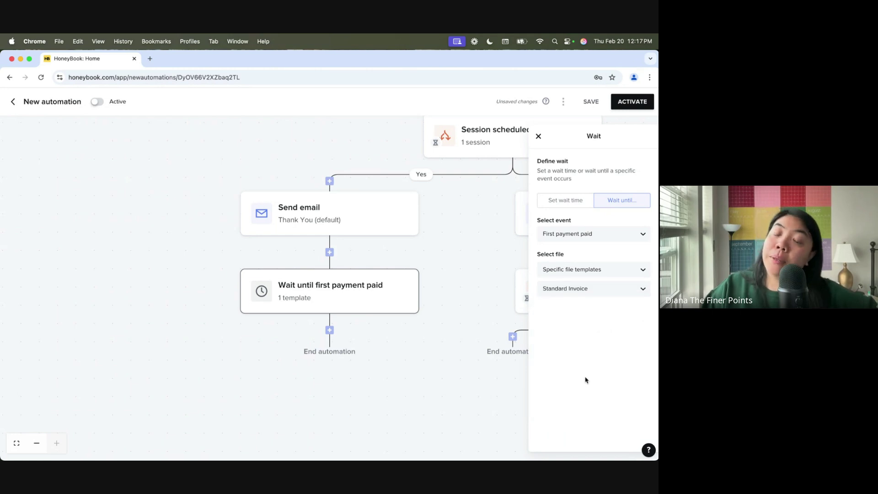
# Add a Send email action after the payment wait using the Onboarding client email (automations) template, and close its settings
pyautogui.click(330, 330)
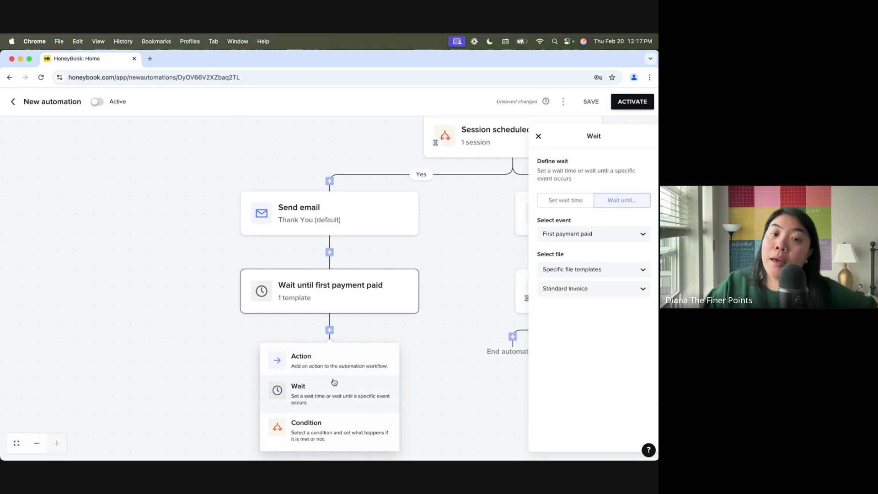
pyautogui.click(335, 369)
pyautogui.click(584, 255)
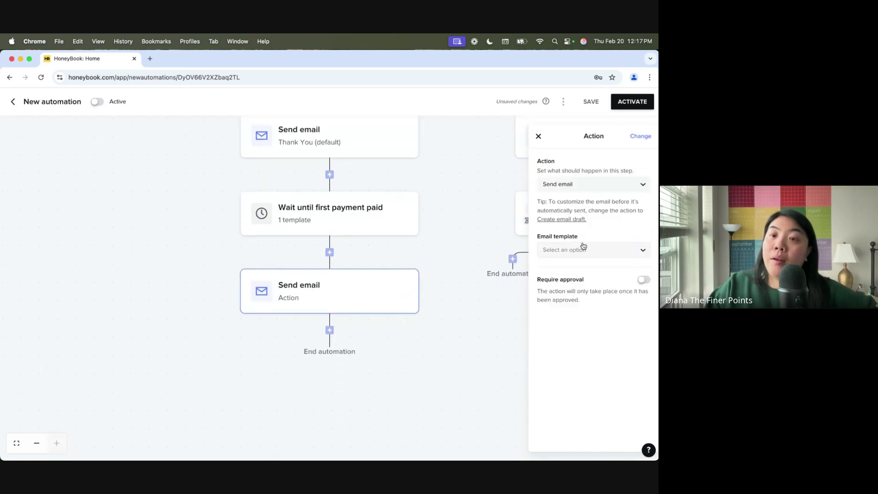
pyautogui.click(584, 248)
pyautogui.click(596, 371)
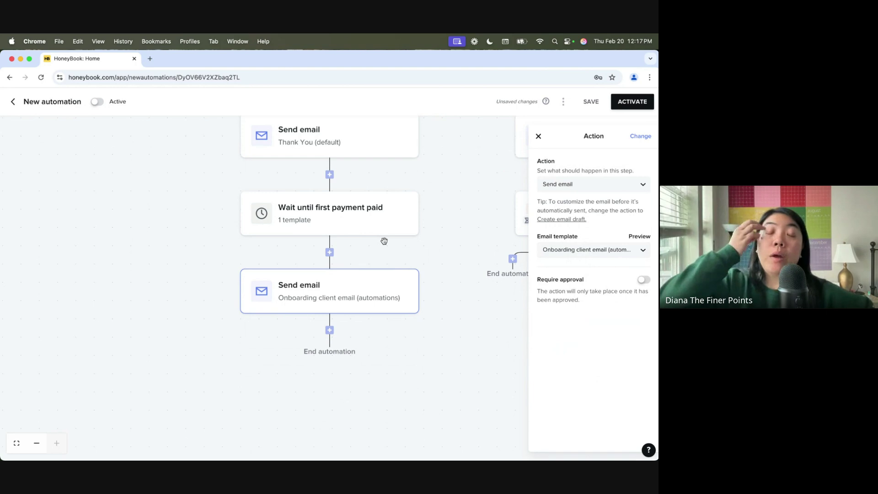
pyautogui.click(150, 177)
pyautogui.scroll(-3, 178, 169)
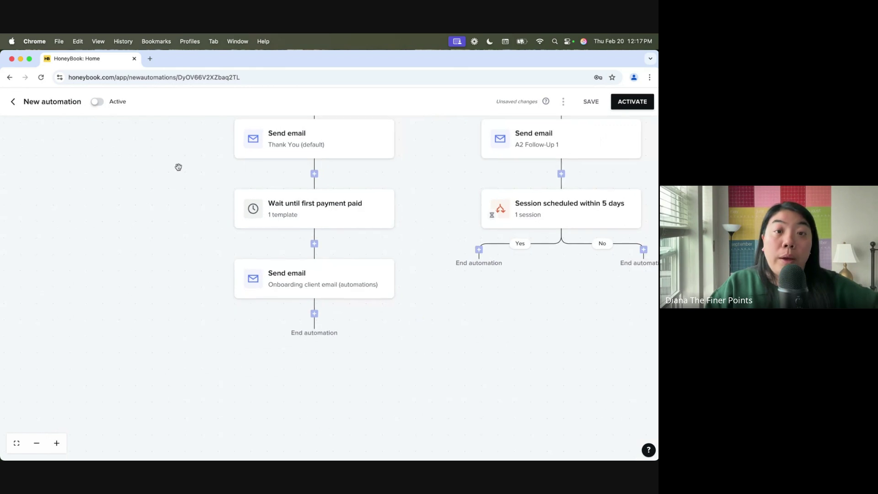
pyautogui.moveTo(198, 135); pyautogui.dragTo(116, 304)
pyautogui.moveTo(234, 170); pyautogui.dragTo(180, 277)
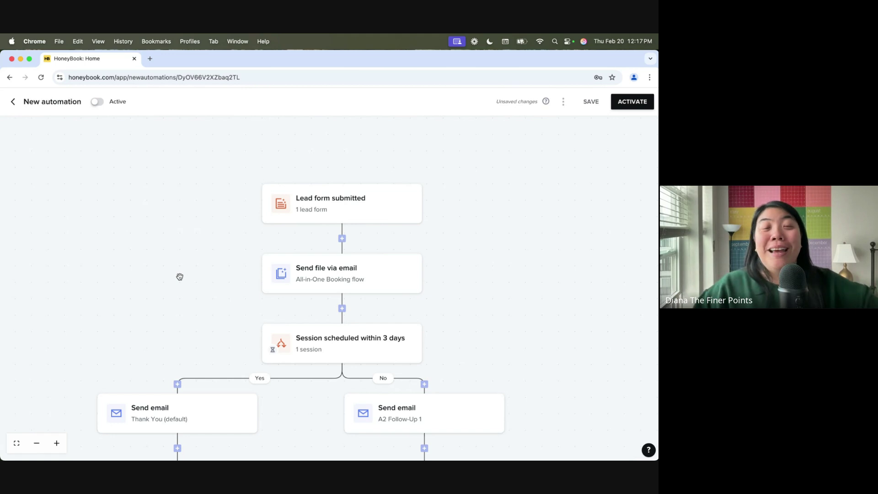
pyautogui.moveTo(212, 300); pyautogui.dragTo(214, 216)
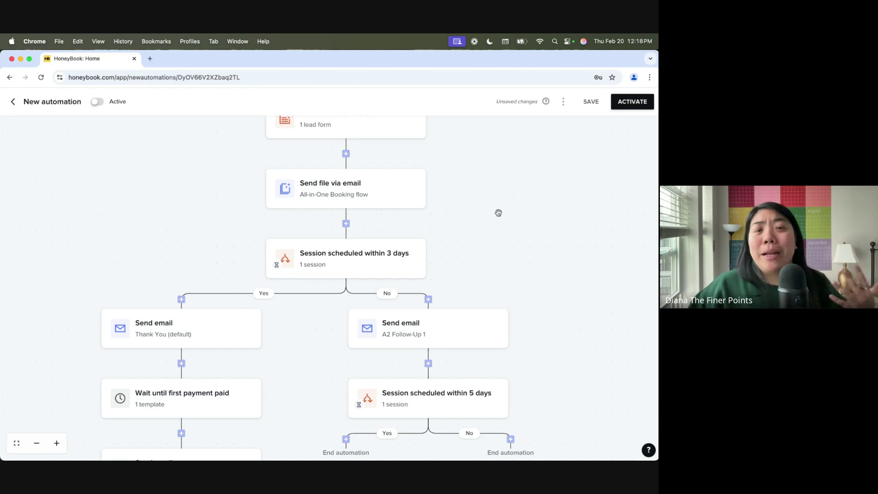
pyautogui.scroll(-3, 500, 221)
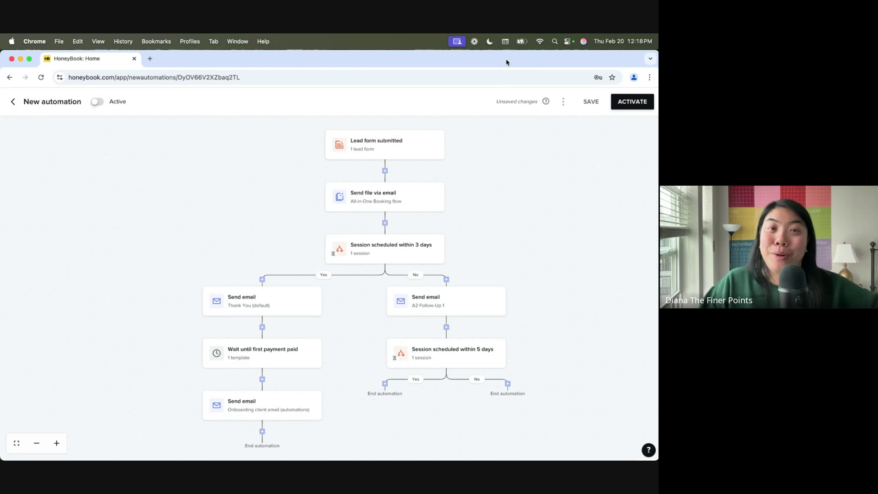
pyautogui.moveTo(506, 62); pyautogui.dragTo(0, 87)
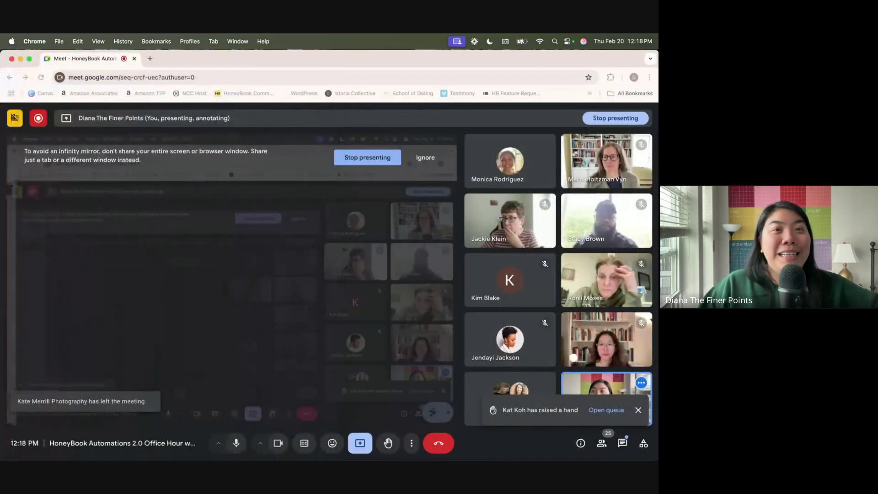
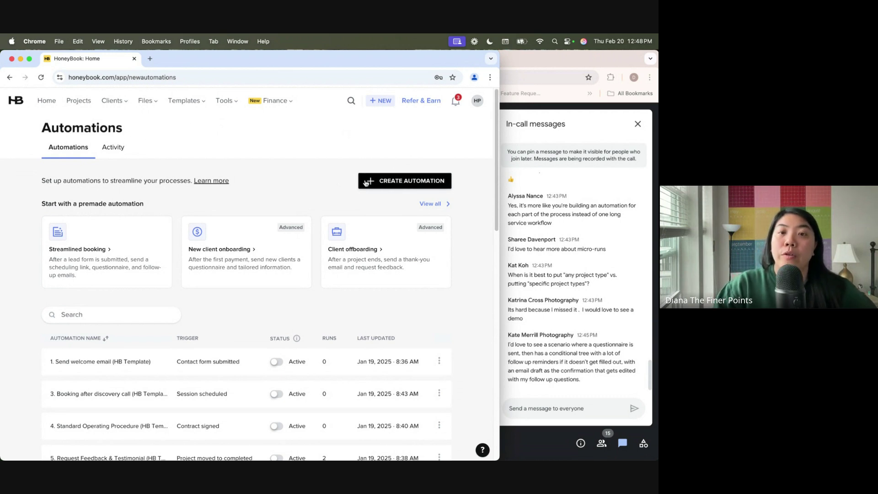
# Create another new automation from scratch
pyautogui.click(413, 184)
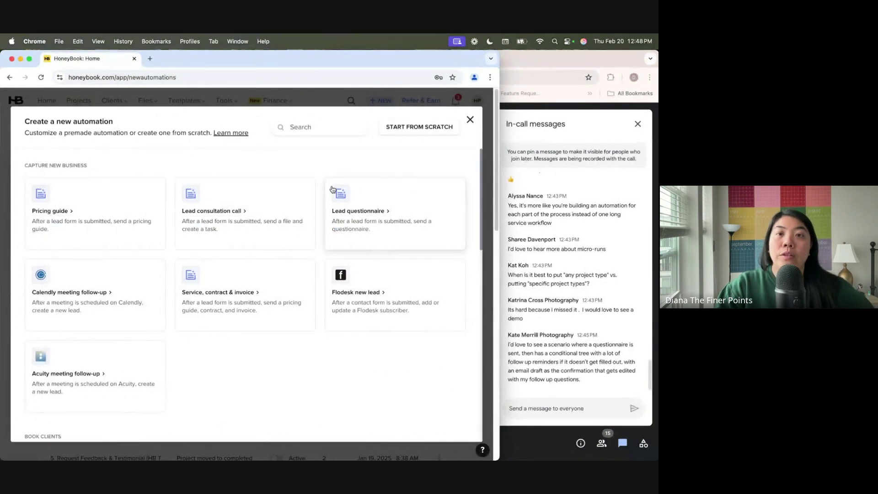
pyautogui.click(409, 132)
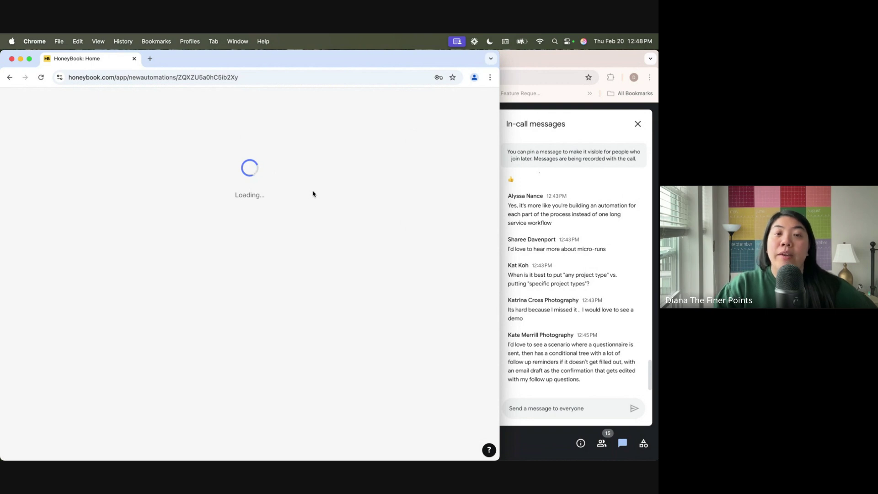
pyautogui.moveTo(267, 253); pyautogui.dragTo(157, 168)
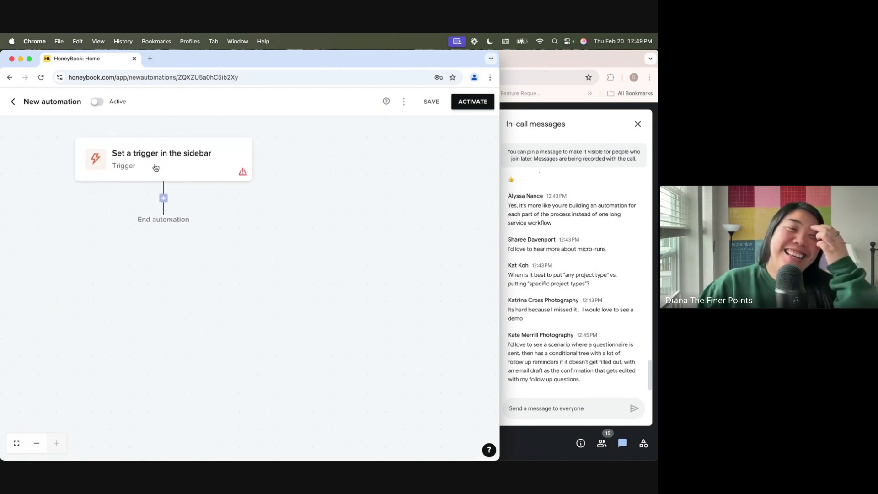
# Set the automation's trigger to Project date, running 1 month before the date
pyautogui.click(162, 157)
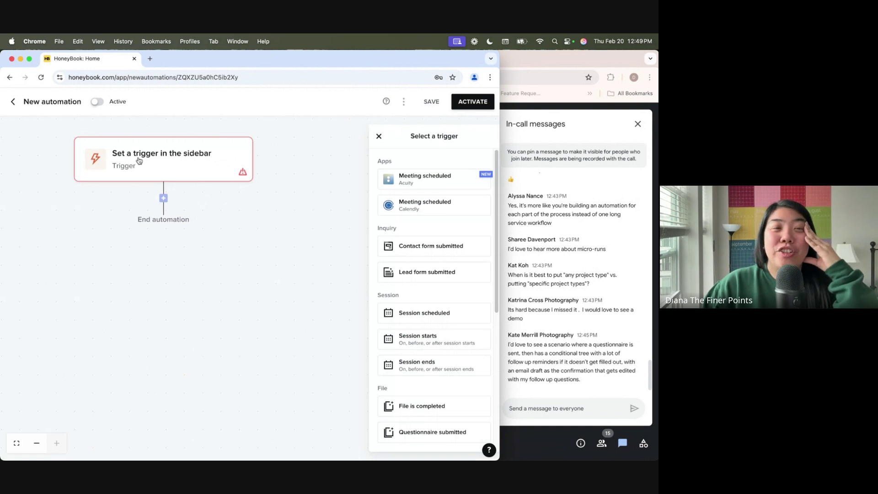
pyautogui.scroll(-6, 412, 247)
pyautogui.click(429, 349)
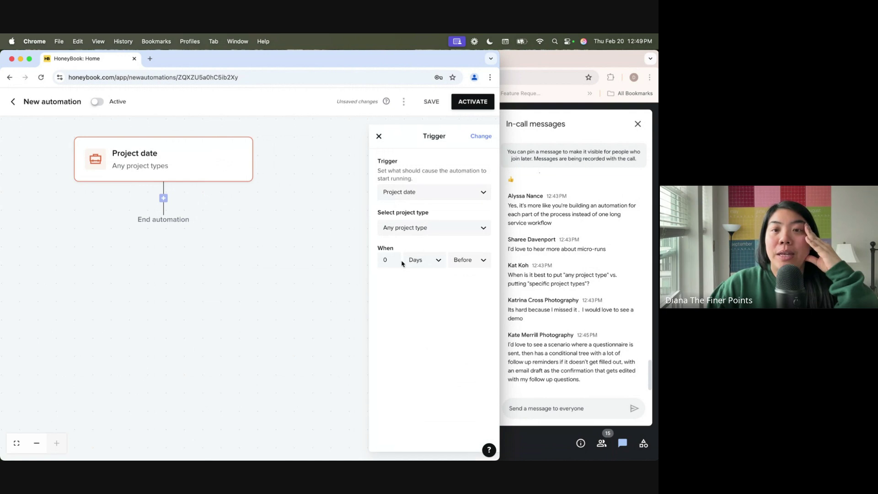
pyautogui.press('BackSpace')
pyautogui.write('1')
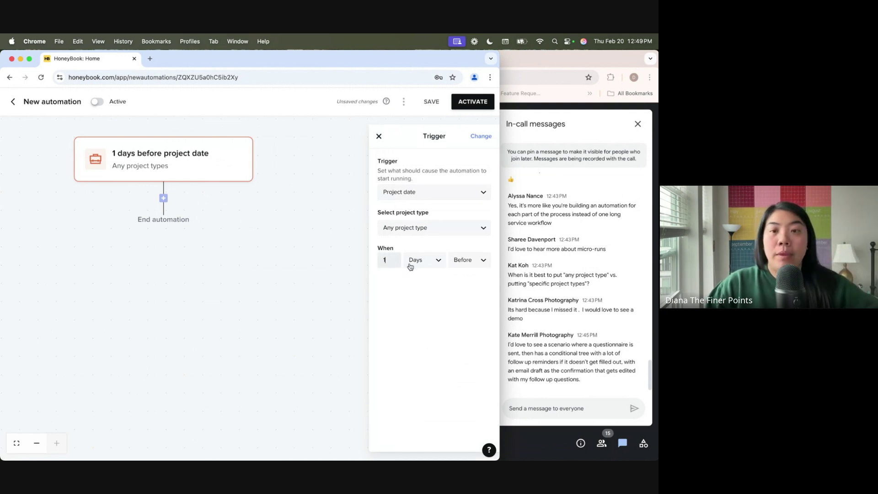
pyautogui.click(425, 264)
pyautogui.click(431, 351)
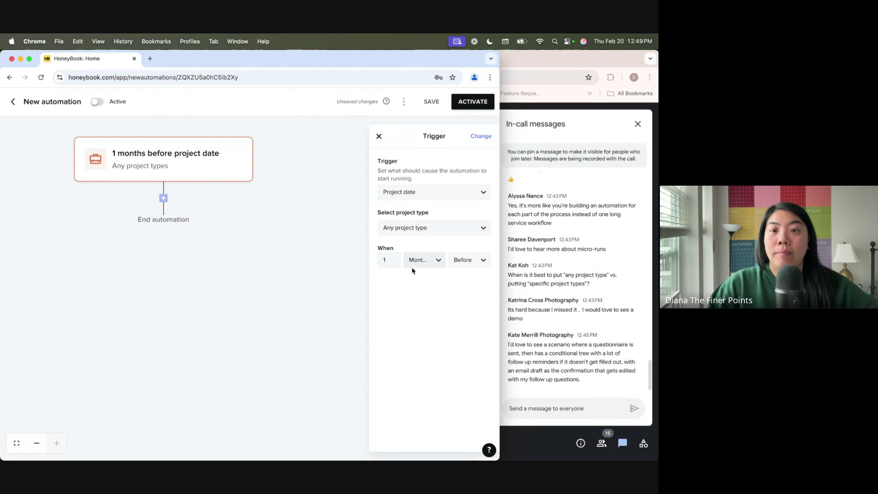
pyautogui.click(429, 267)
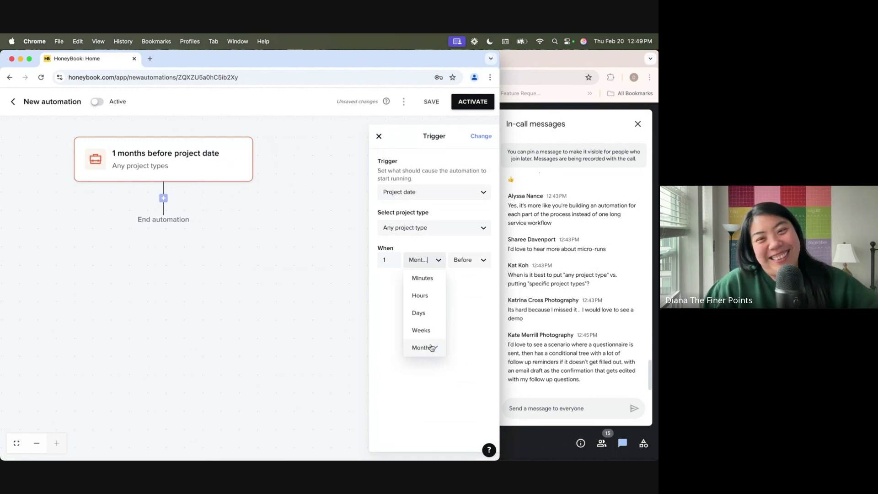
pyautogui.click(461, 389)
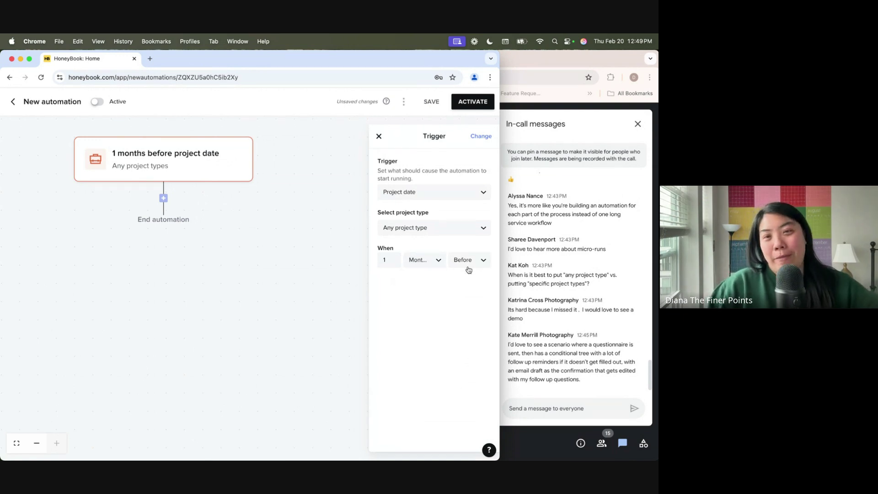
# Limit the Project date trigger to specific project types and select Marketing
pyautogui.click(410, 233)
pyautogui.click(414, 261)
pyautogui.click(424, 247)
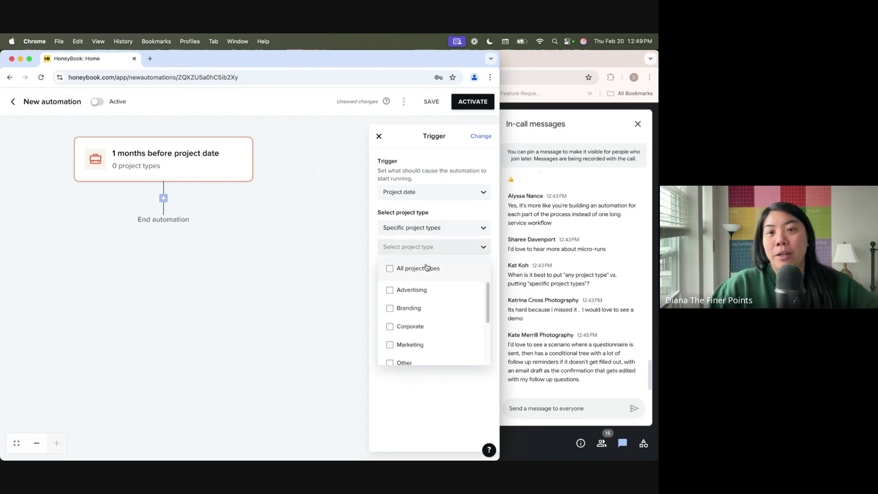
pyautogui.click(435, 345)
pyautogui.click(443, 385)
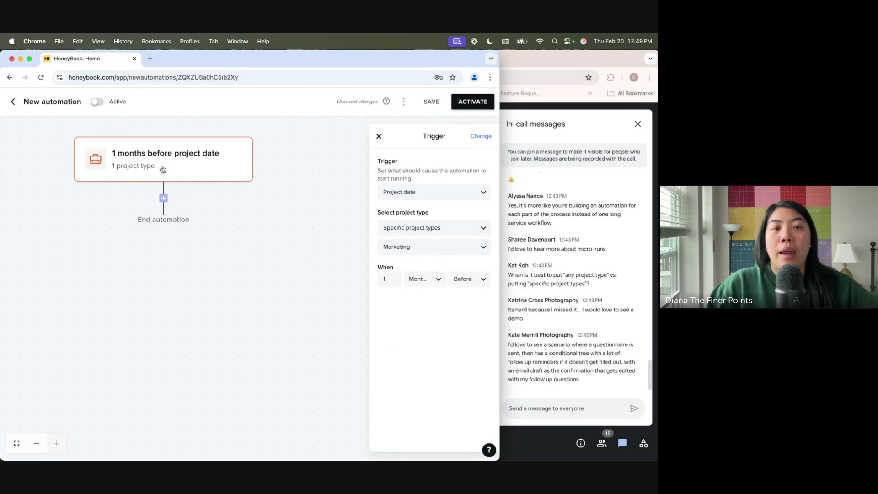
# Add a Send file via email action after the trigger, using the Basic Questionnaire file template and the New Inquiry Questionnaire Email template
pyautogui.click(163, 198)
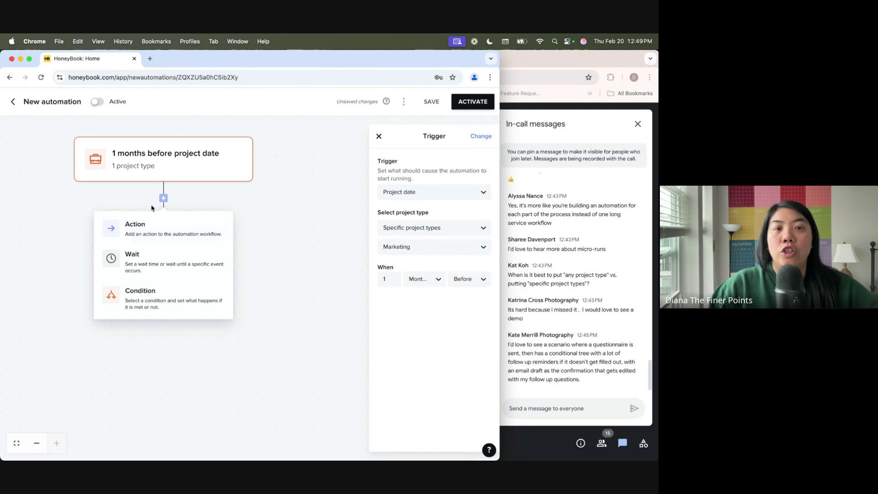
pyautogui.click(151, 229)
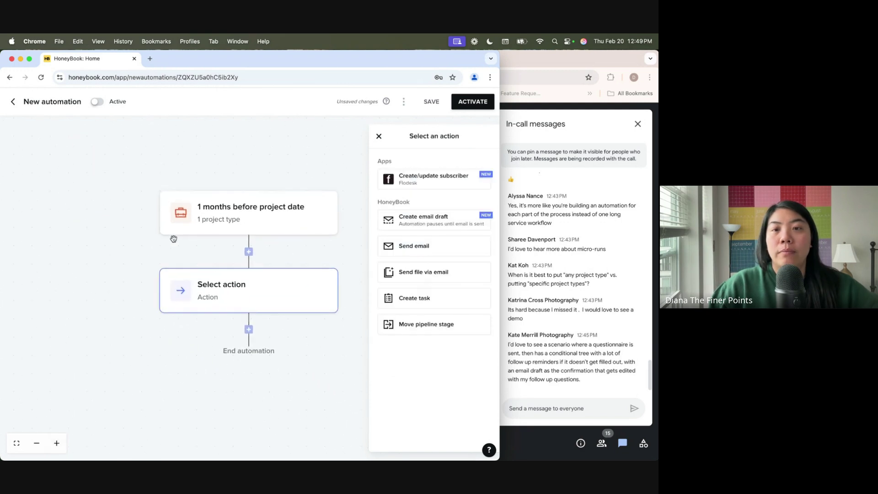
pyautogui.click(429, 281)
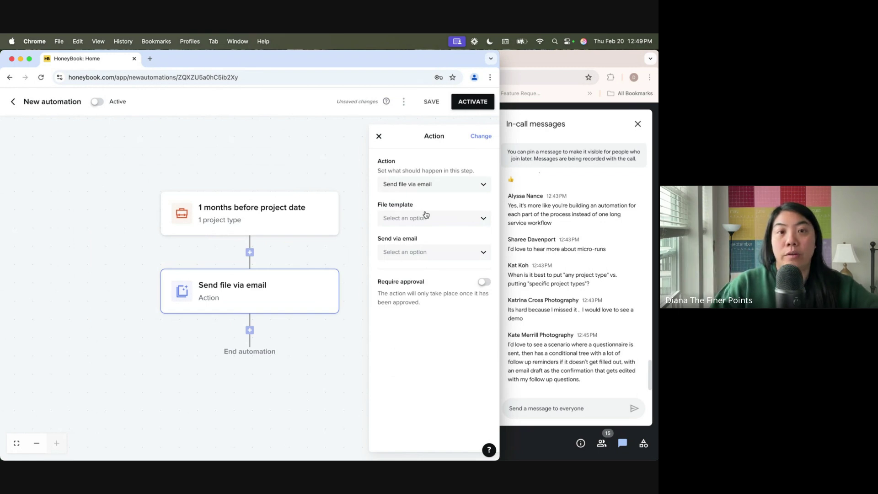
pyautogui.moveTo(242, 213); pyautogui.dragTo(118, 150)
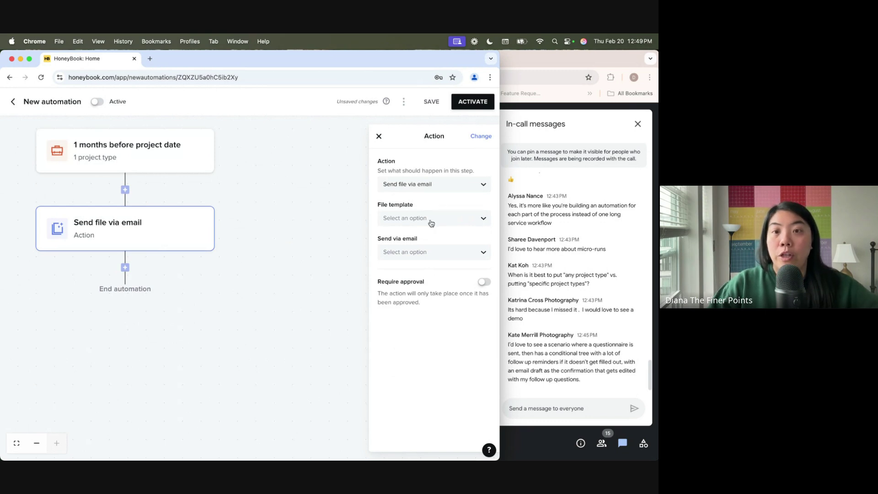
pyautogui.click(396, 220)
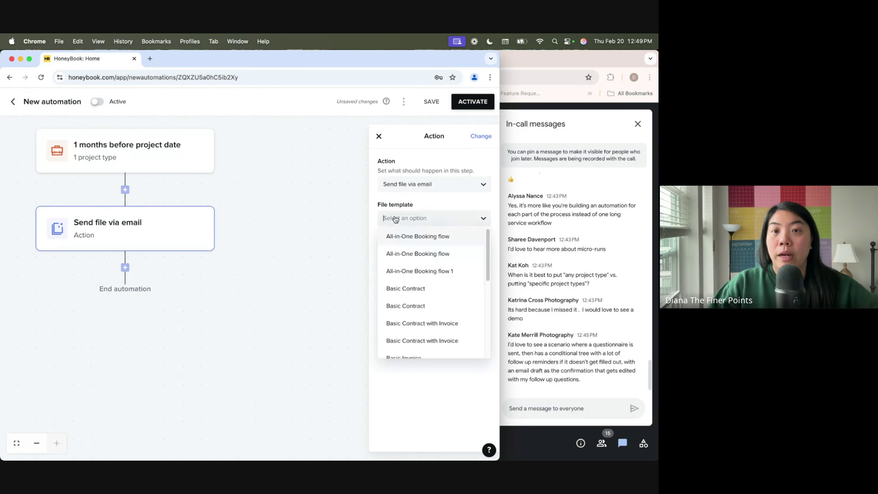
pyautogui.scroll(-3, 433, 287)
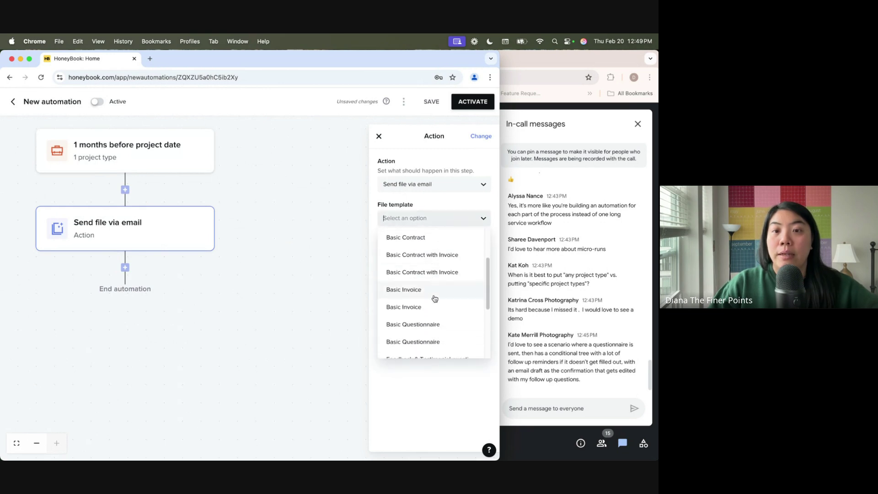
pyautogui.click(434, 323)
pyautogui.click(428, 253)
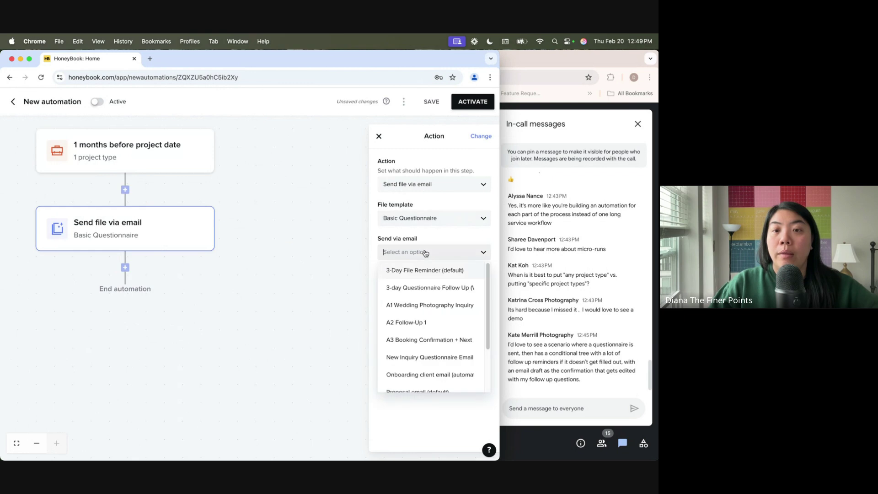
pyautogui.scroll(-1, 442, 358)
pyautogui.click(443, 345)
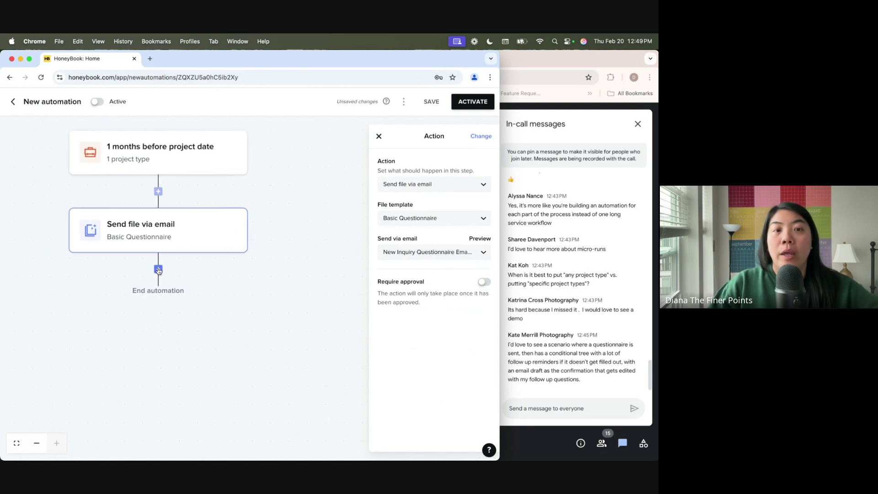
# Add a condition after the questionnaire email that checks for Questionnaire submitted
pyautogui.click(158, 271)
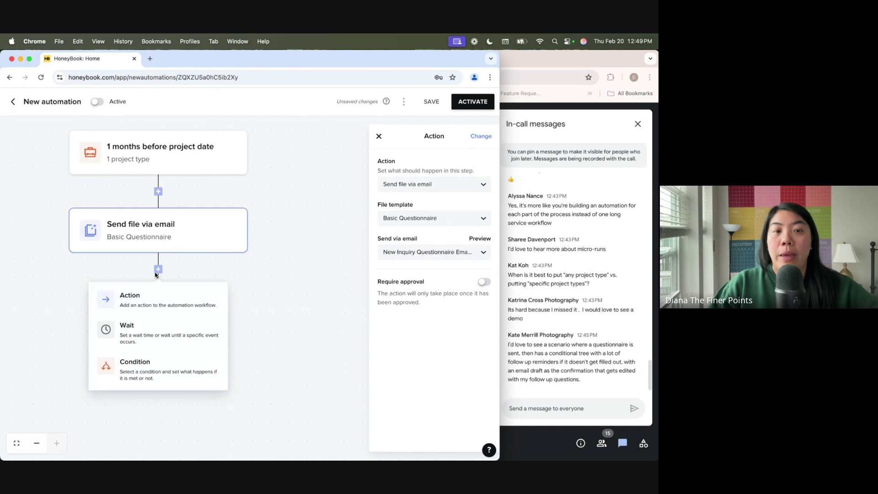
pyautogui.click(141, 373)
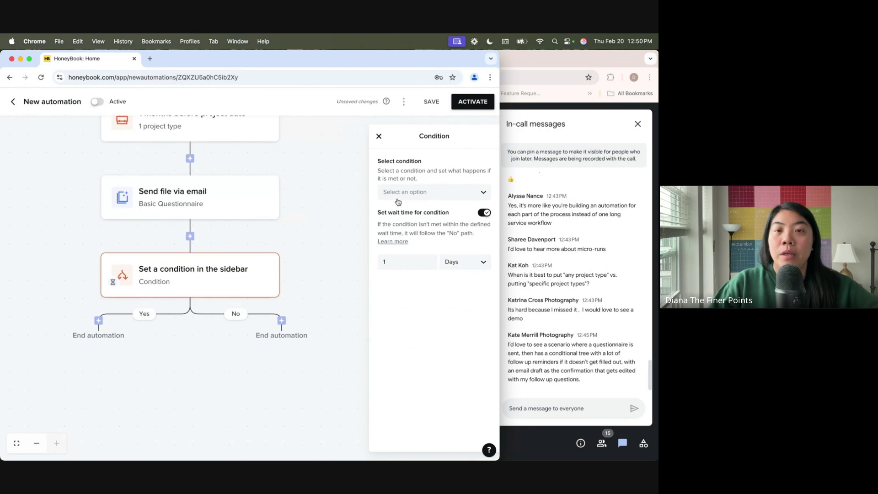
pyautogui.click(411, 192)
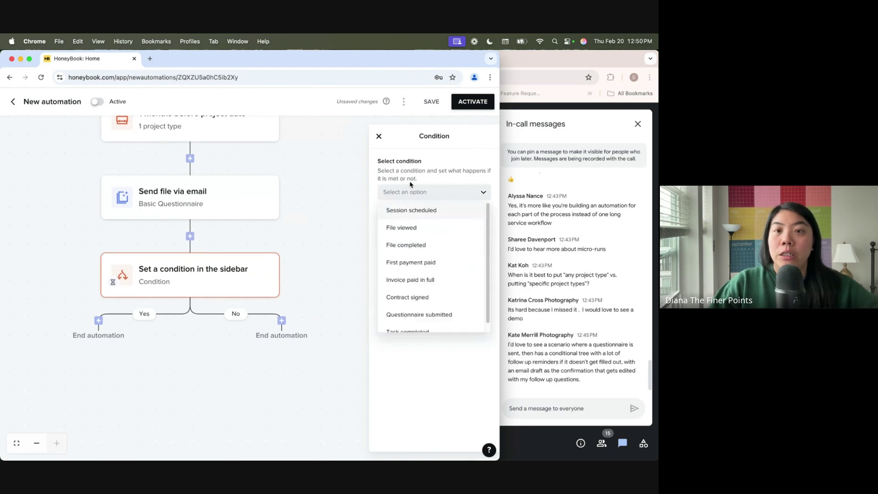
pyautogui.click(408, 314)
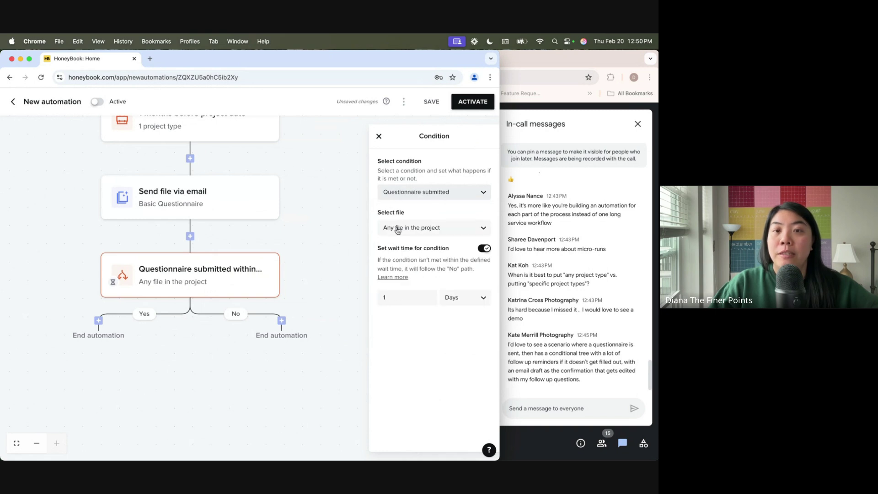
# Limit the condition to the specific file template Basic Questionnaire and set its wait time to 3 days
pyautogui.click(398, 230)
pyautogui.click(413, 280)
pyautogui.click(427, 248)
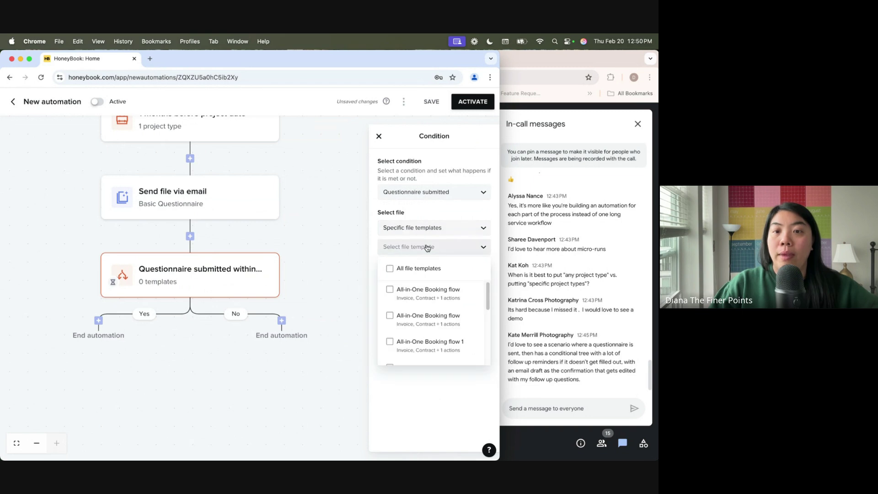
pyautogui.scroll(-5, 434, 321)
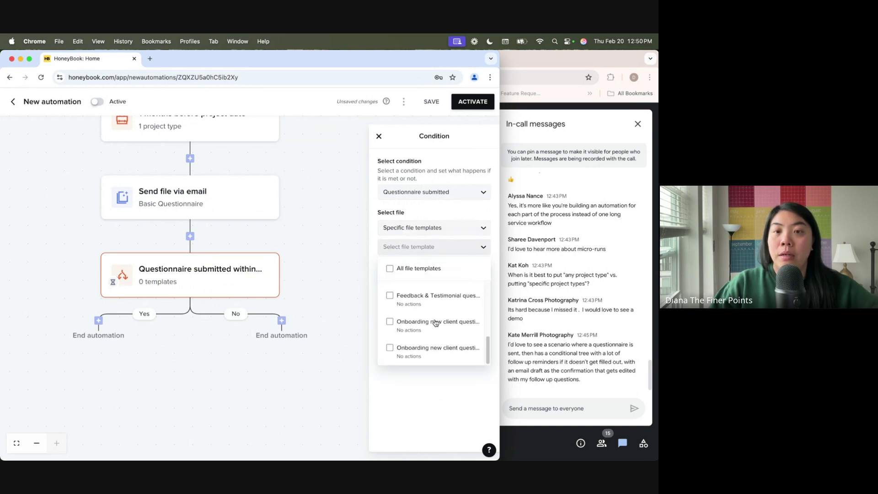
pyautogui.scroll(3, 434, 320)
pyautogui.click(434, 287)
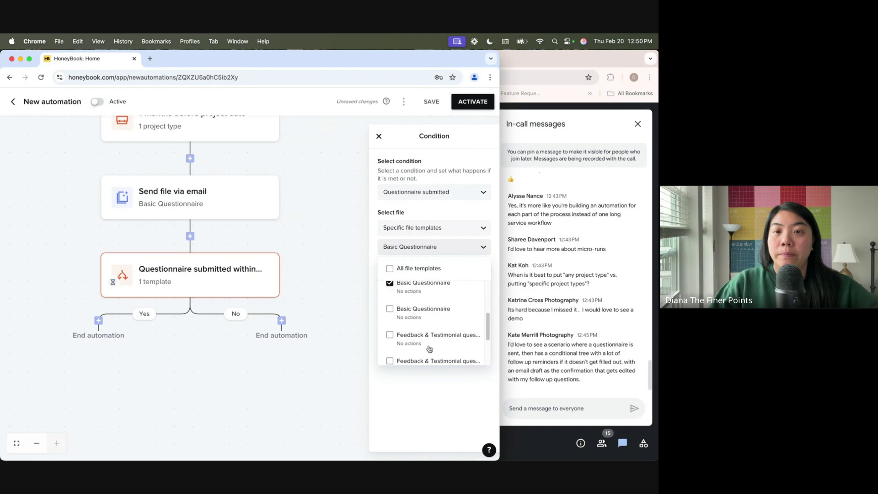
pyautogui.click(444, 399)
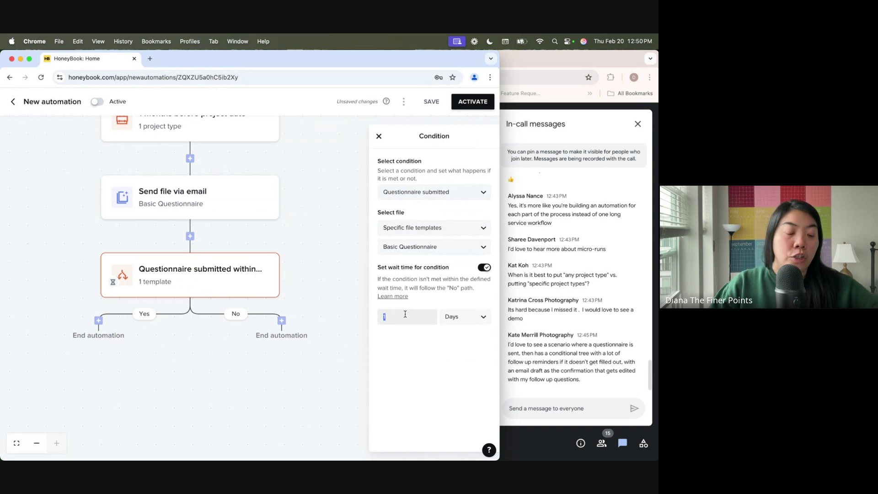
pyautogui.write('3')
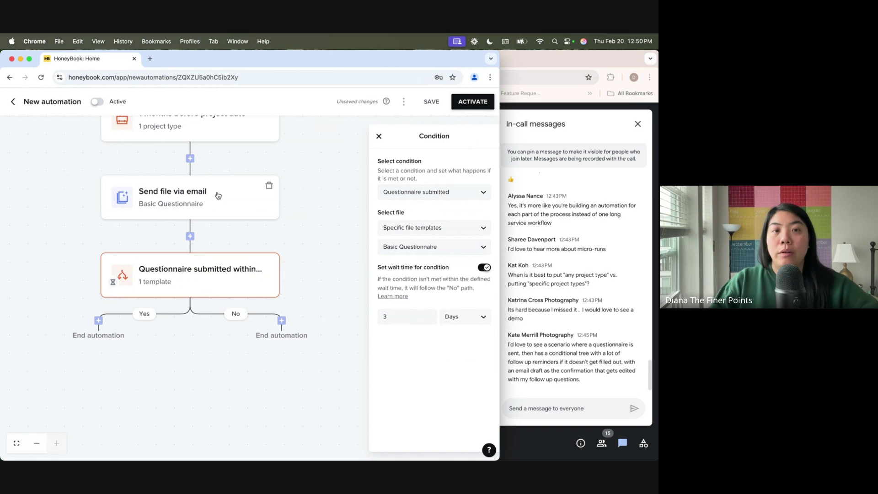
# Add a Move pipeline stage action on the condition's Yes path with Planning as the destination stage
pyautogui.scroll(-3, 313, 189)
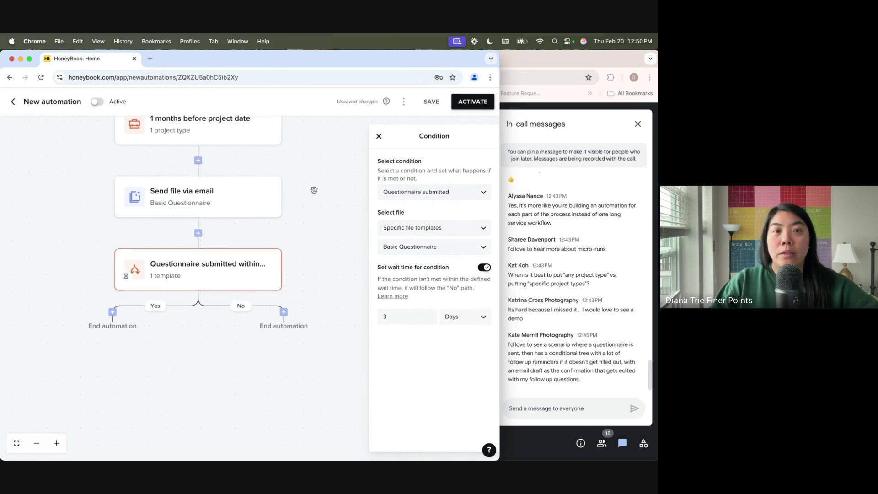
pyautogui.moveTo(240, 187); pyautogui.dragTo(205, 201)
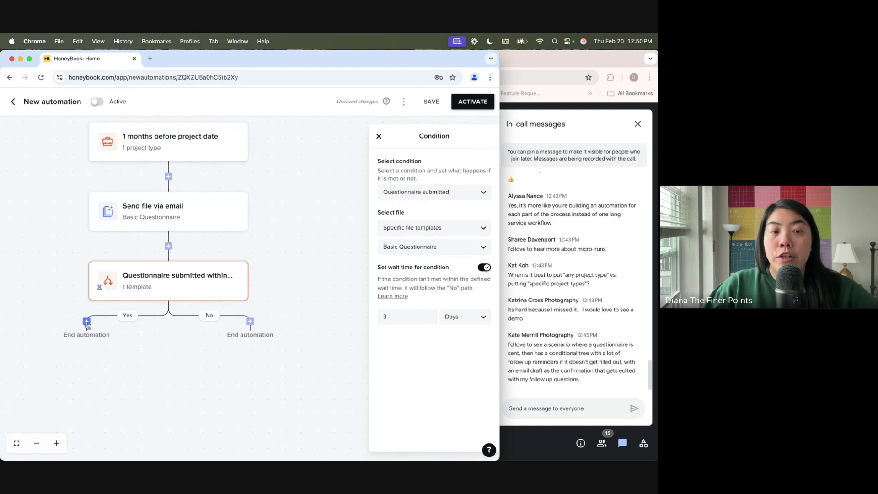
pyautogui.click(87, 324)
pyautogui.click(59, 345)
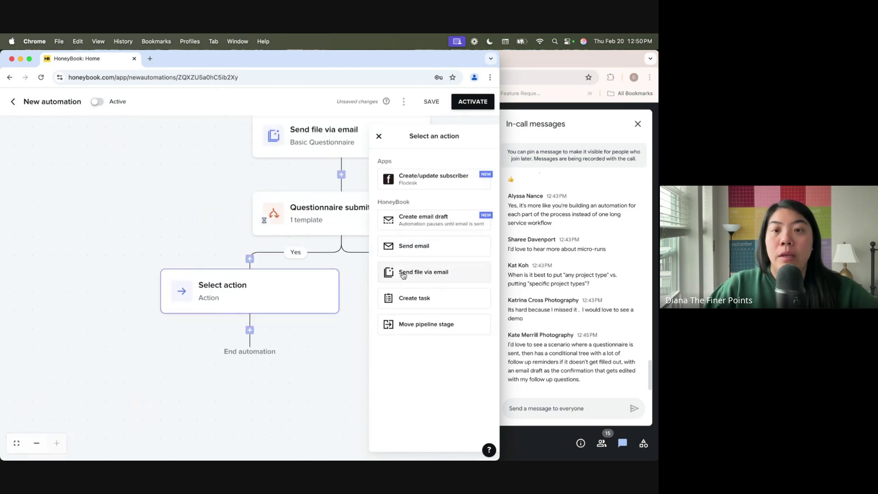
pyautogui.click(417, 320)
pyautogui.click(419, 218)
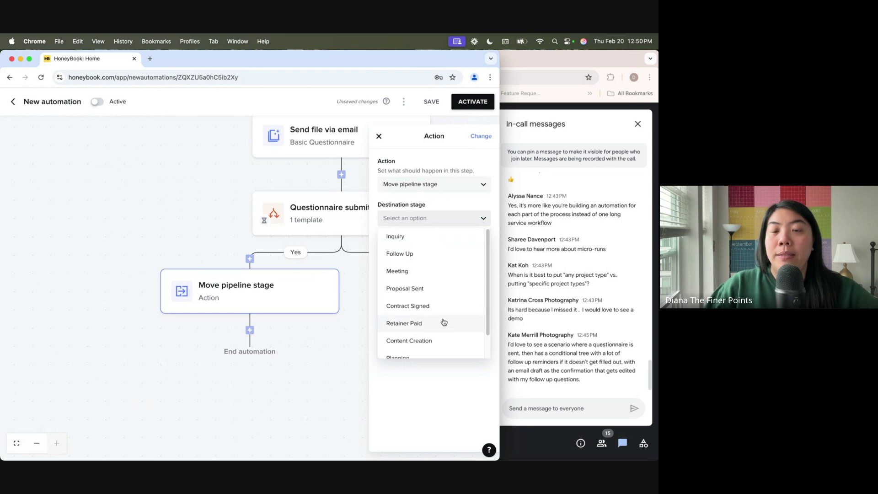
pyautogui.scroll(-1, 445, 318)
pyautogui.click(446, 333)
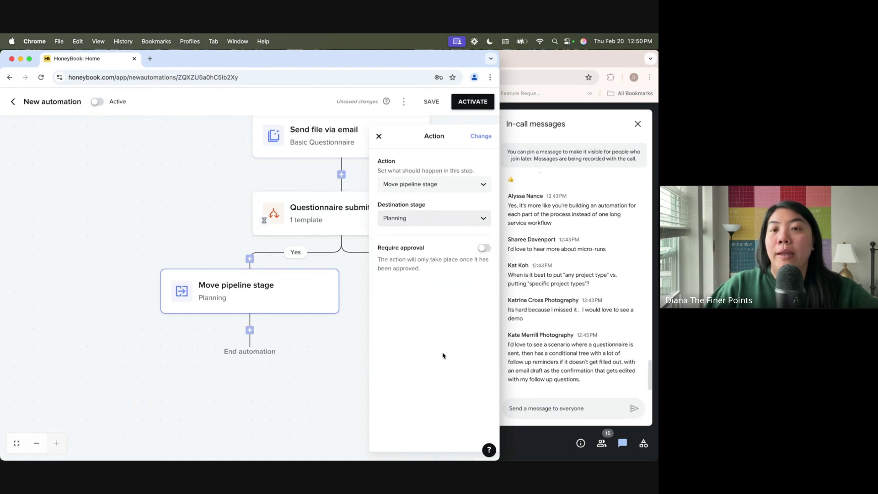
# Add a Send email action on the condition's No path using the A2 Follow-Up 1 template
pyautogui.hscroll(5, 274, 225)
pyautogui.scroll(3, 274, 224)
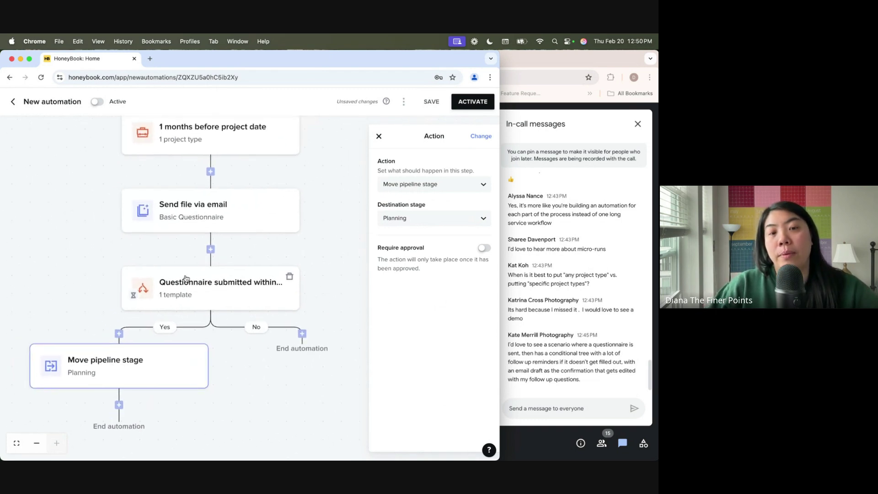
pyautogui.click(303, 334)
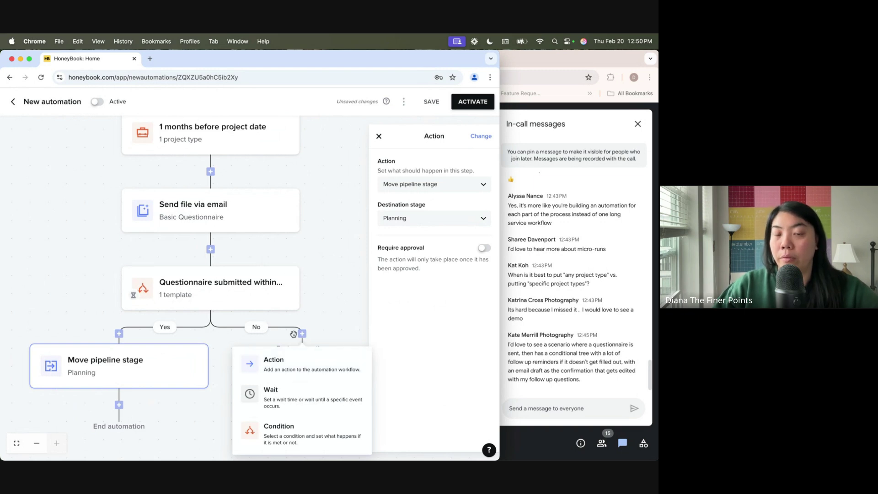
pyautogui.click(318, 372)
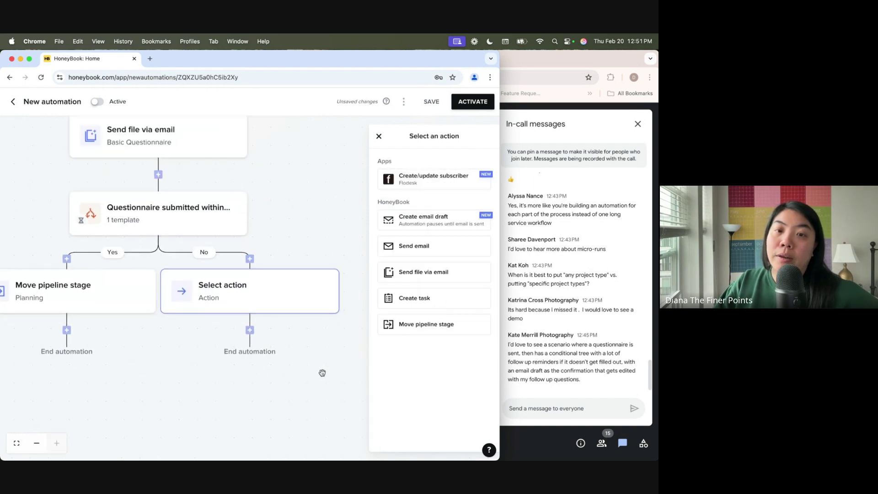
pyautogui.click(434, 247)
pyautogui.click(434, 250)
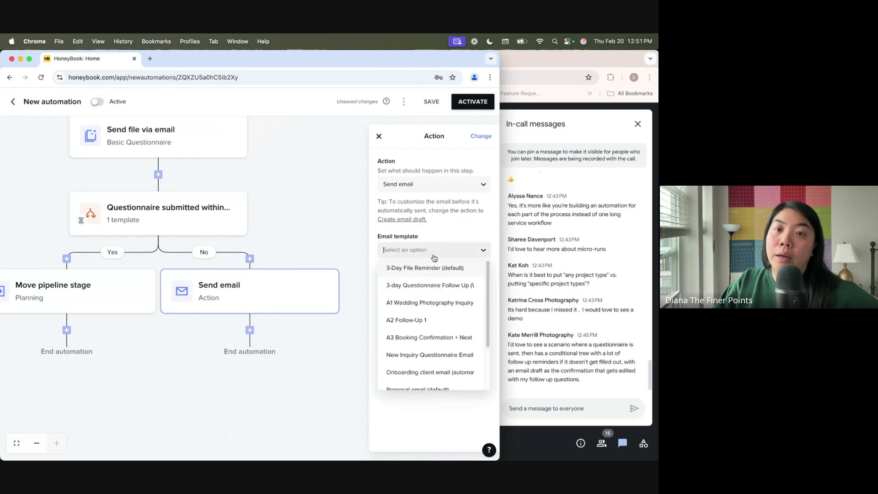
pyautogui.click(428, 325)
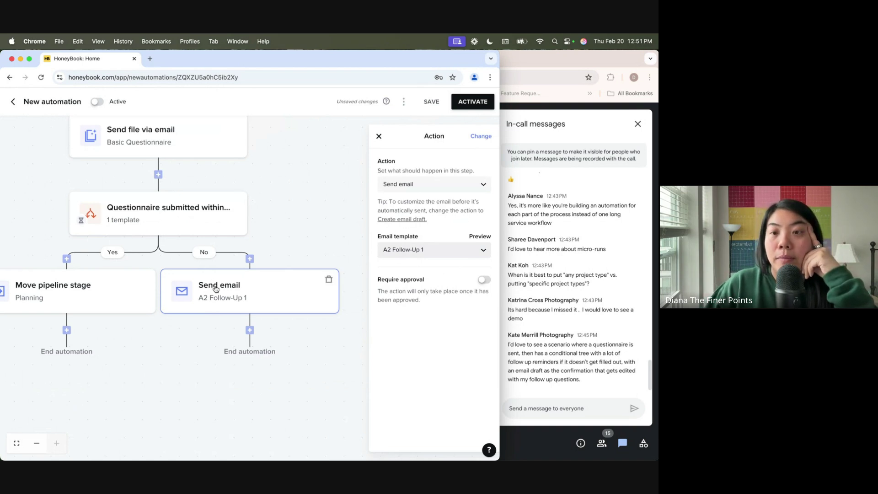
# Add a second condition below the follow-up email that checks for Questionnaire submitted
pyautogui.click(251, 331)
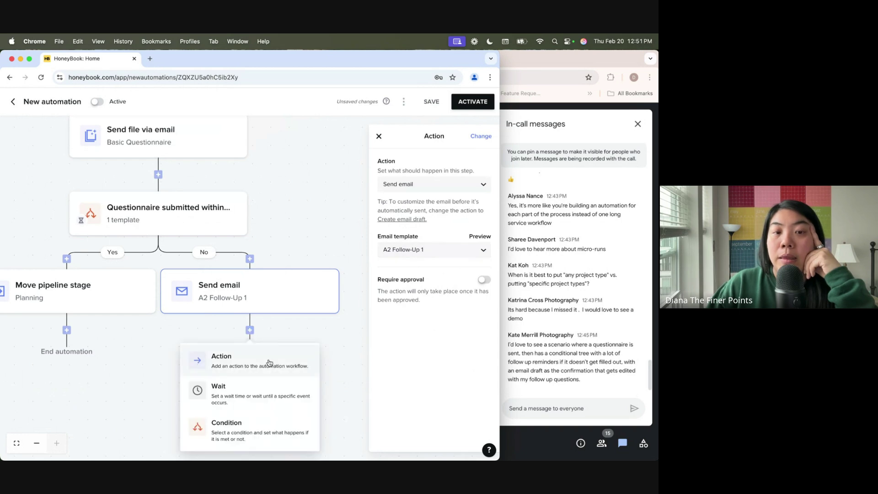
pyautogui.click(256, 434)
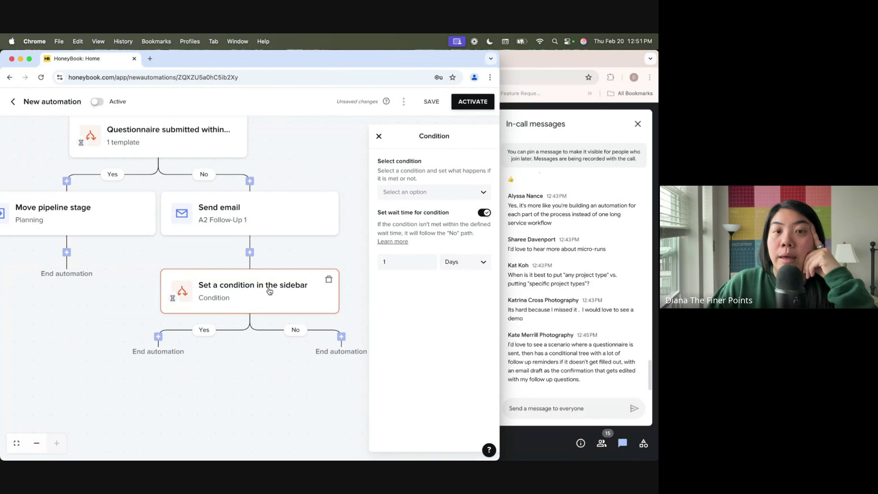
pyautogui.moveTo(269, 291); pyautogui.dragTo(255, 289)
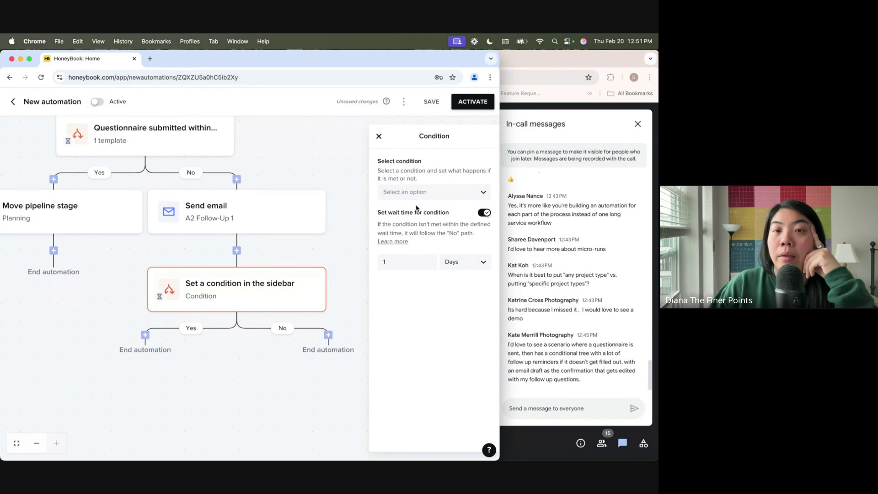
pyautogui.click(432, 192)
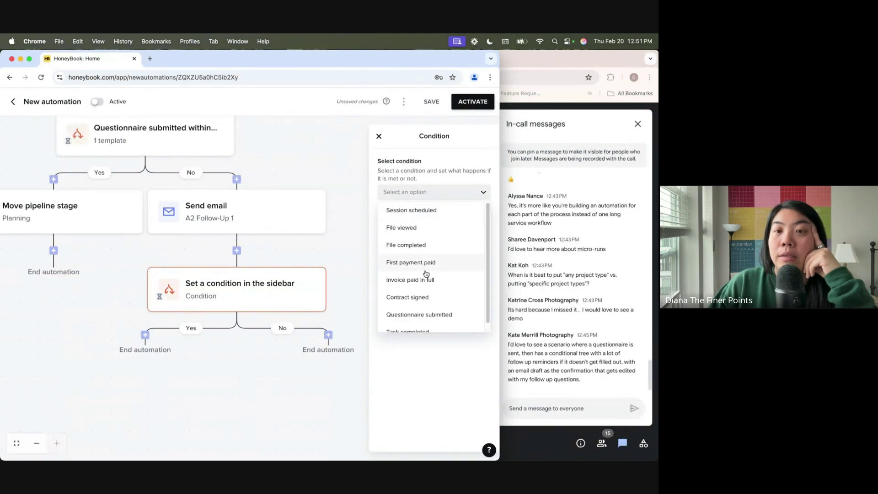
pyautogui.click(418, 315)
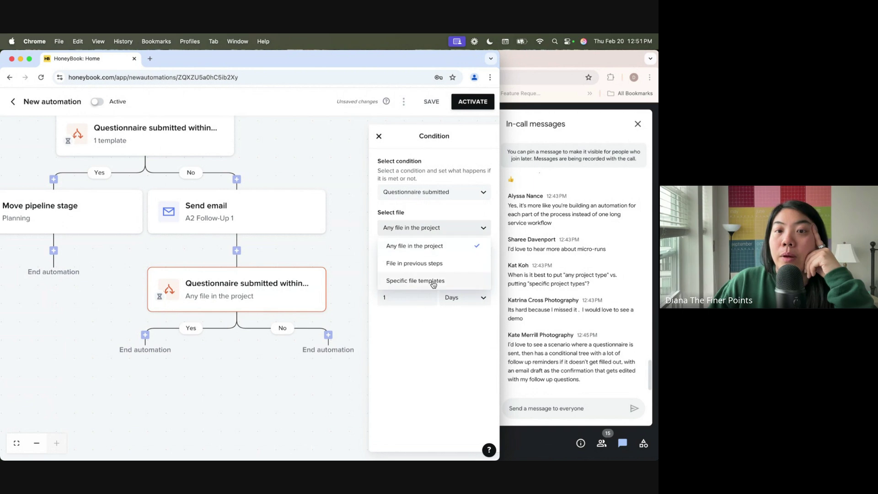
# Limit the second condition to the specific file template Basic Questionnaire
pyautogui.click(412, 280)
pyautogui.click(407, 247)
pyautogui.scroll(-1, 435, 317)
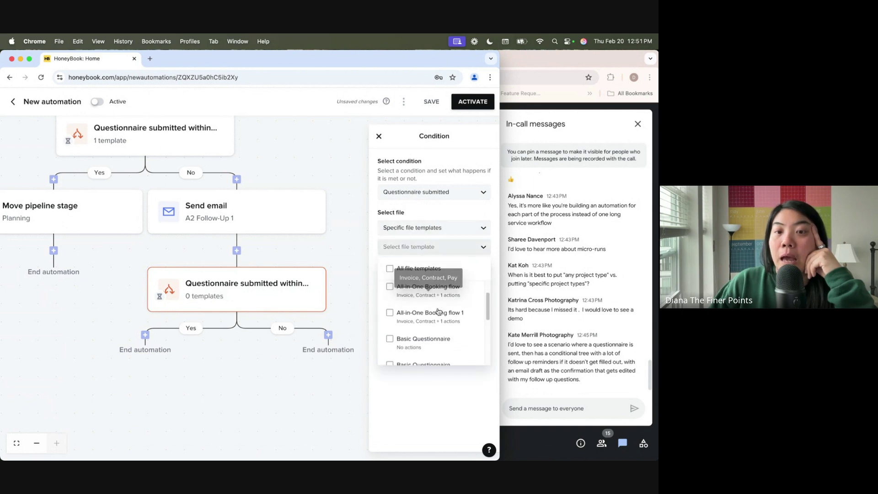
pyautogui.click(435, 339)
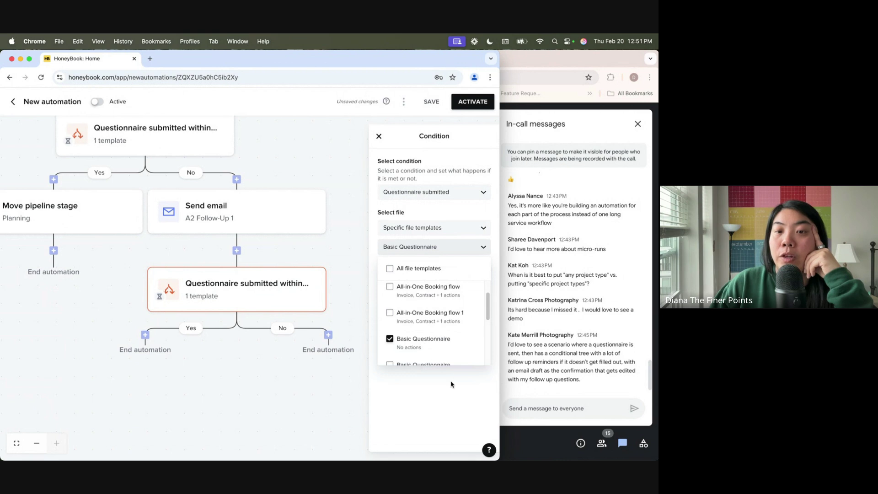
pyautogui.click(446, 392)
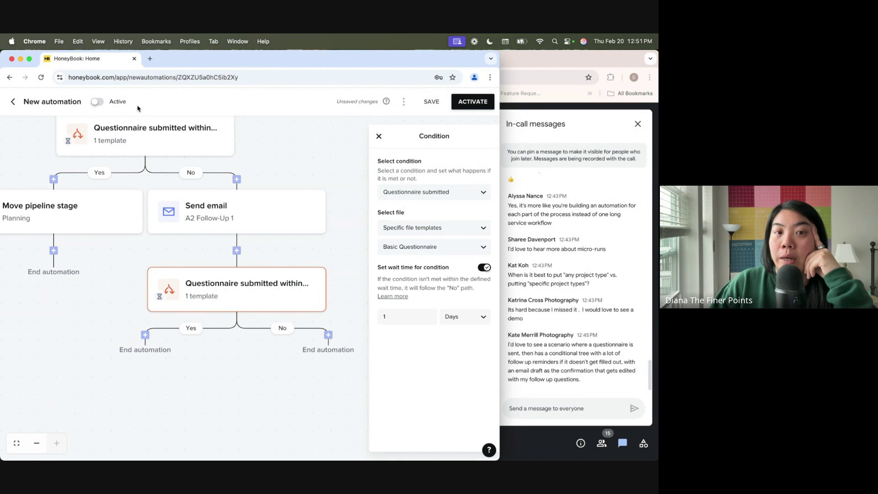
# Set the wait time of the second Questionnaire submitted condition to 5 days
pyautogui.doubleClick(396, 323)
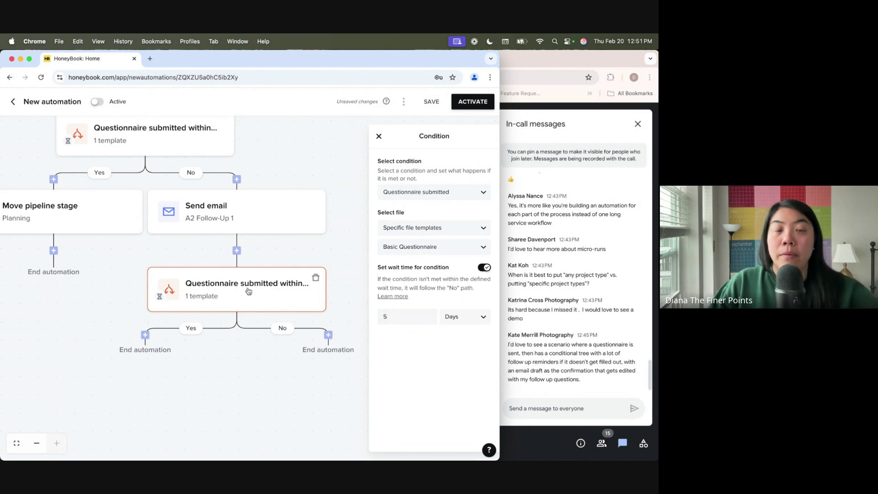
pyautogui.scroll(-3, 243, 204)
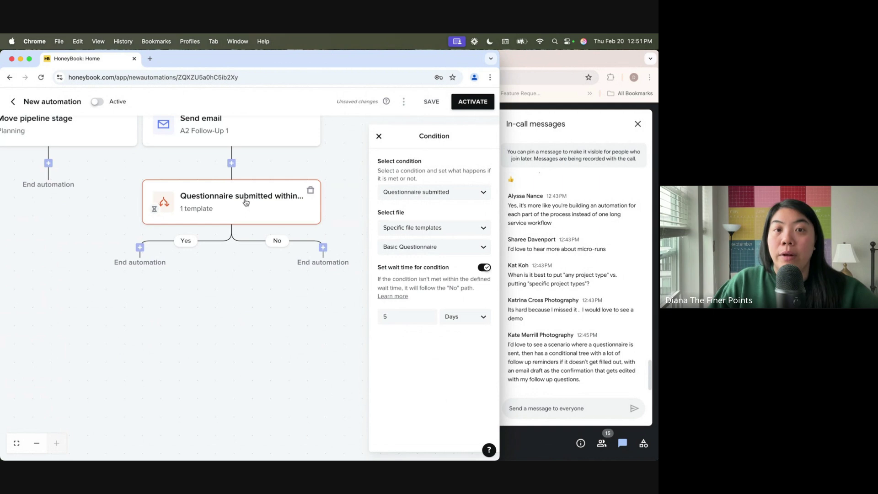
pyautogui.moveTo(244, 203); pyautogui.dragTo(281, 355)
pyautogui.keyDown('ctrl'); pyautogui.scroll(-5, 315, 218); pyautogui.keyUp('ctrl')
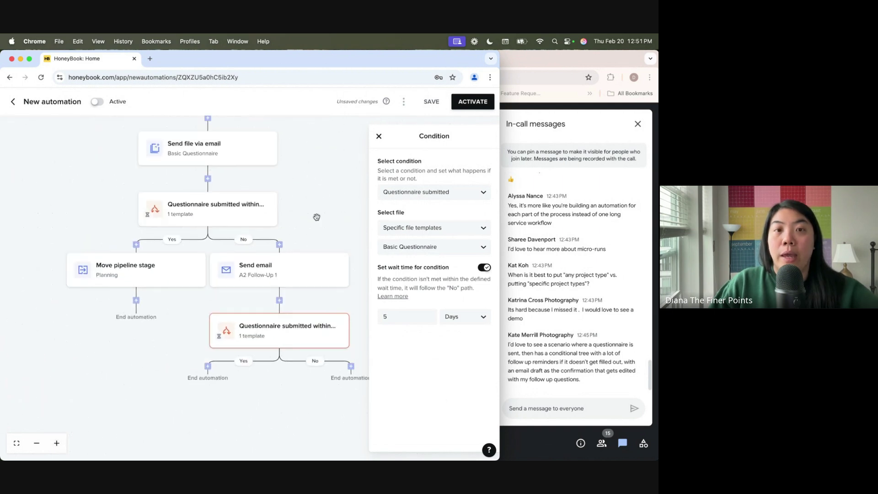
pyautogui.scroll(-1, 324, 177)
pyautogui.moveTo(321, 156); pyautogui.dragTo(275, 192)
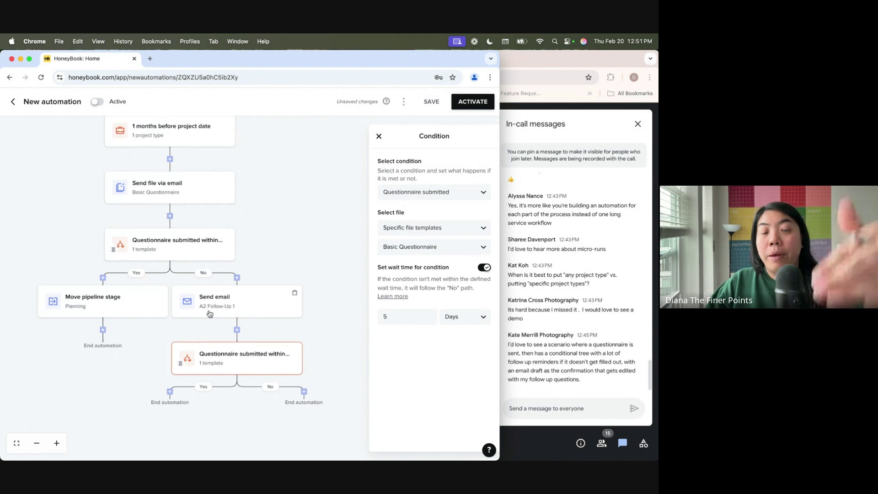
pyautogui.scroll(2, 202, 276)
pyautogui.scroll(-4, 219, 294)
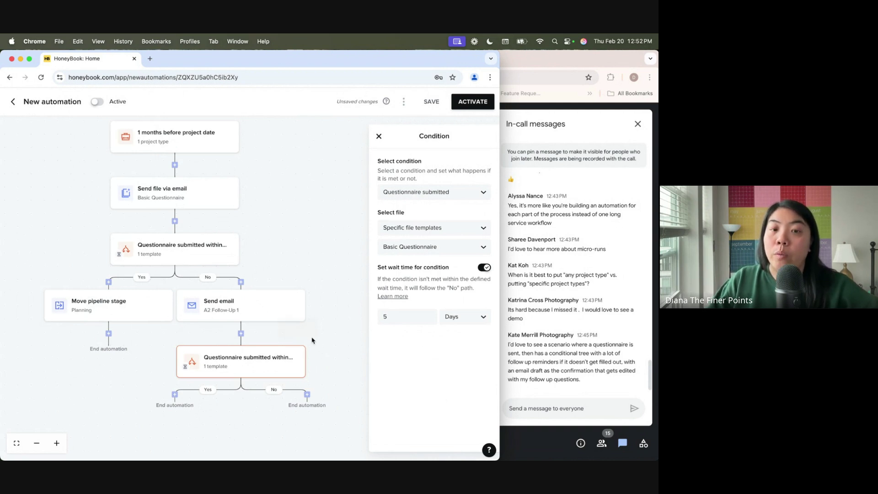
# Add a Move pipeline stage action on the second condition's Yes path with Planning as the destination stage
pyautogui.scroll(-5, 331, 343)
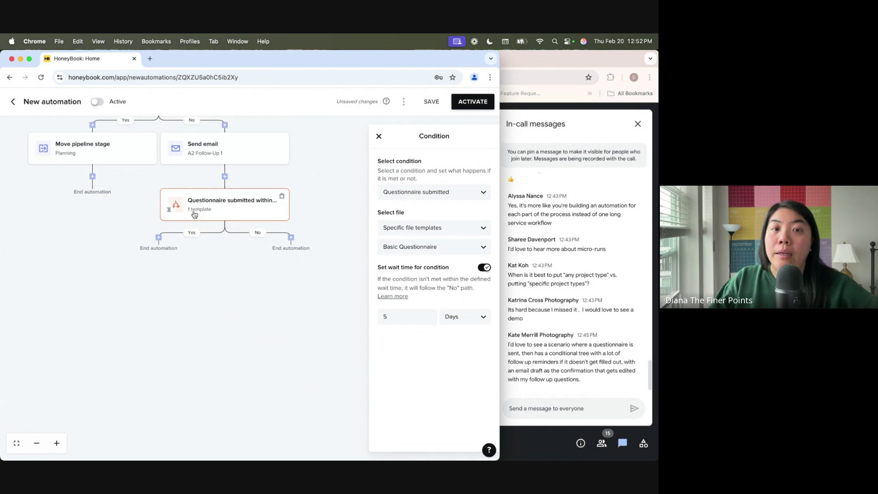
pyautogui.click(158, 238)
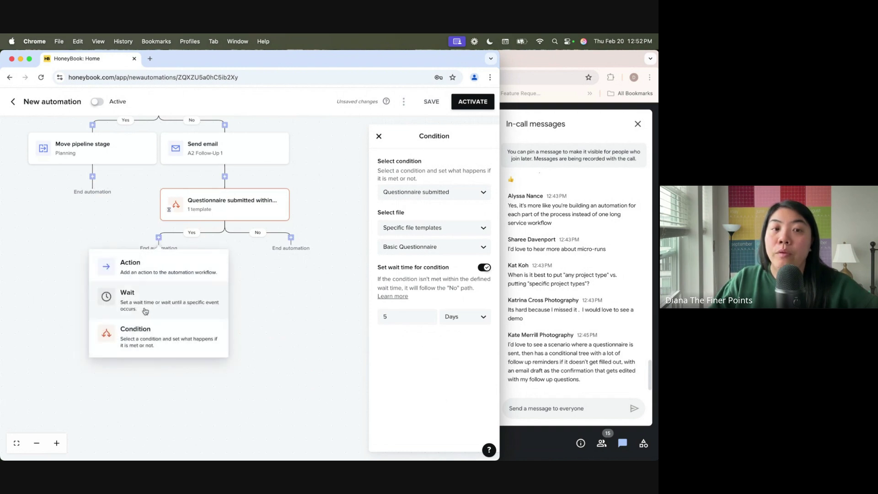
pyautogui.click(137, 265)
pyautogui.click(429, 326)
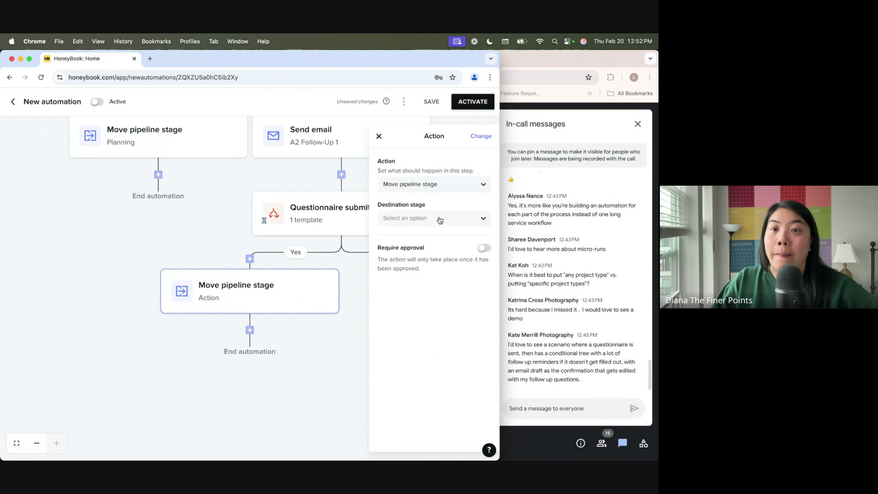
pyautogui.click(440, 220)
pyautogui.scroll(-2, 437, 331)
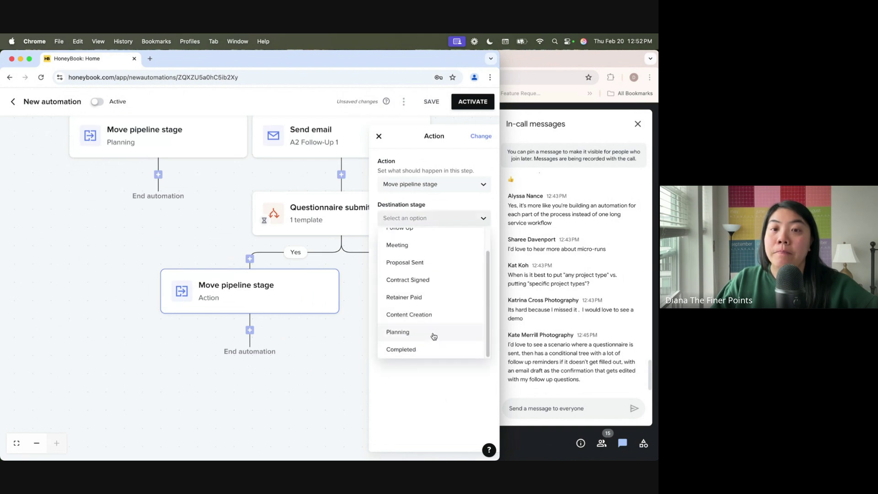
pyautogui.click(434, 336)
# Add a Send email action on the second condition's No path using the A2 Follow-Up 1 template
pyautogui.moveTo(211, 220); pyautogui.dragTo(61, 254)
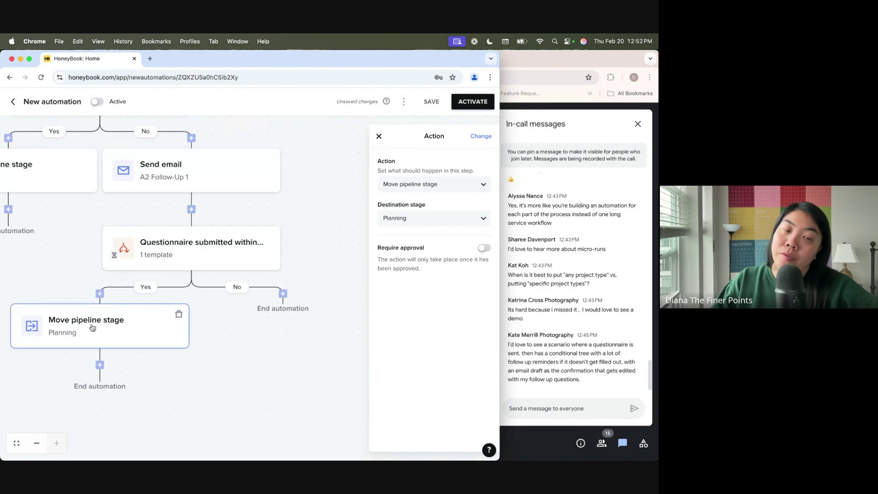
pyautogui.click(284, 294)
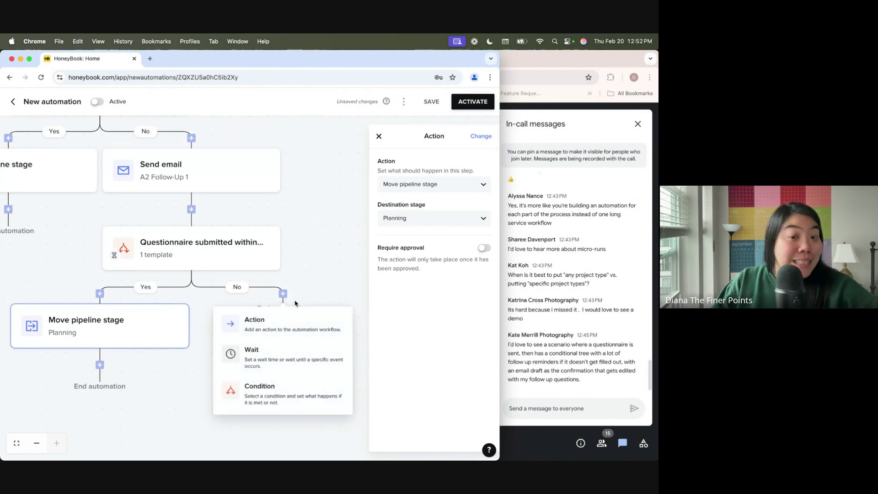
pyautogui.click(297, 319)
pyautogui.click(443, 261)
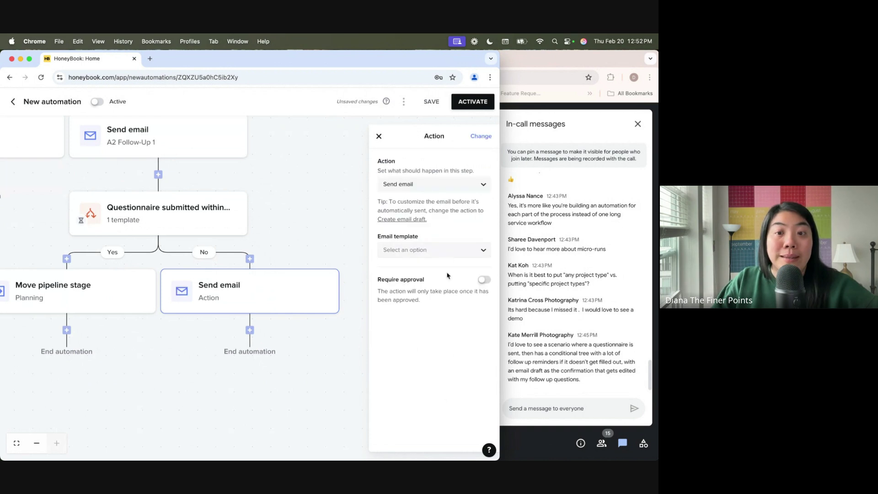
pyautogui.click(437, 250)
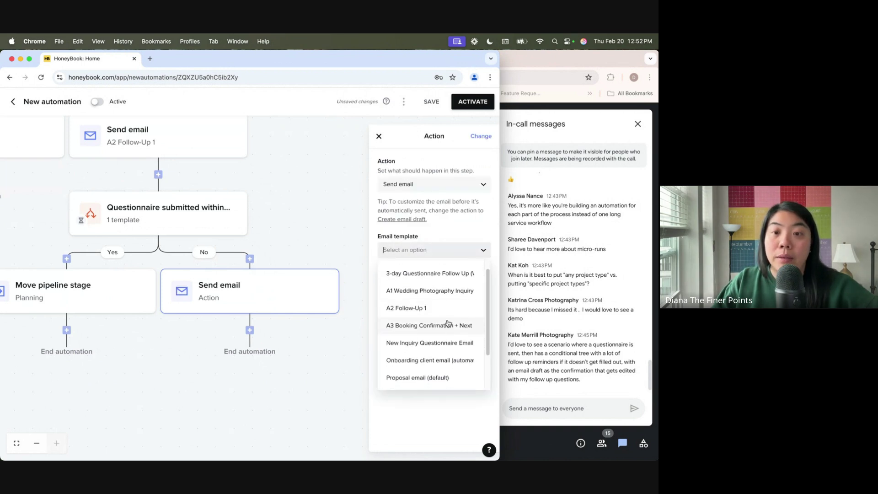
pyautogui.scroll(-2, 446, 316)
pyautogui.click(445, 302)
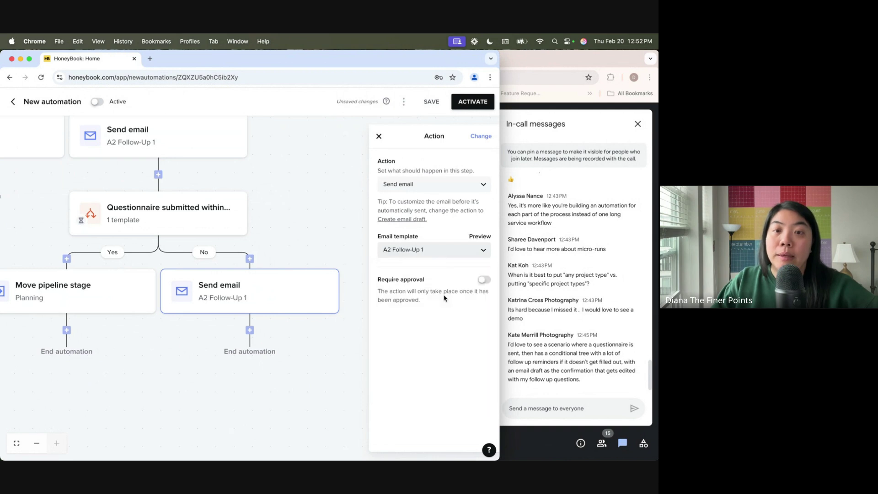
pyautogui.click(251, 330)
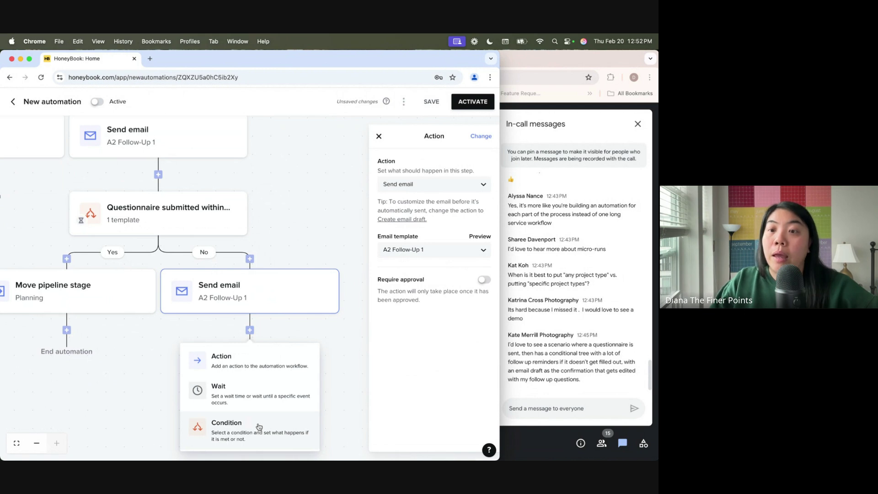
pyautogui.click(325, 328)
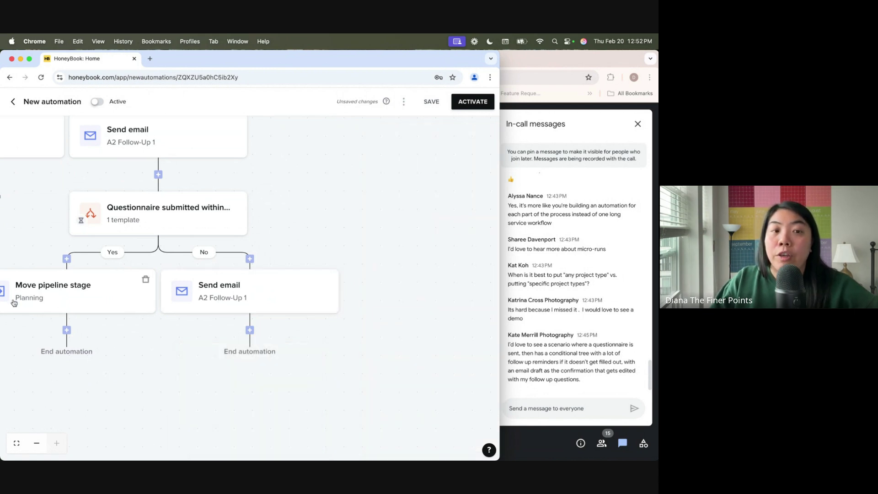
# Review the whole questionnaire flow from the project-date trigger down, including the settings of the first condition and its Yes-path action
pyautogui.moveTo(18, 226); pyautogui.dragTo(56, 253)
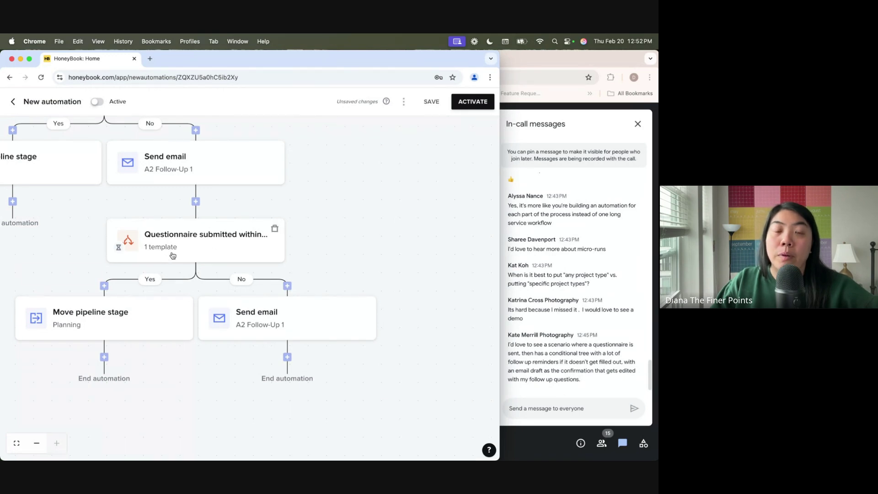
pyautogui.scroll(-2, 347, 183)
pyautogui.scroll(-5, 378, 204)
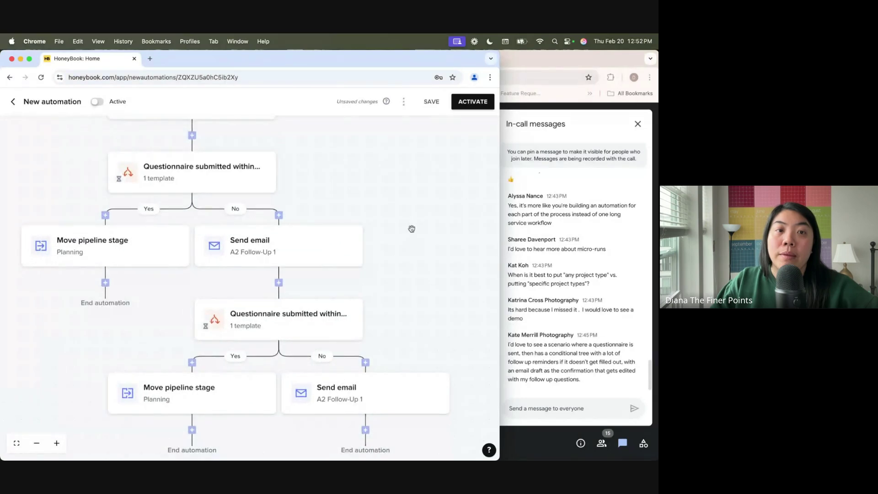
pyautogui.scroll(5, 371, 153)
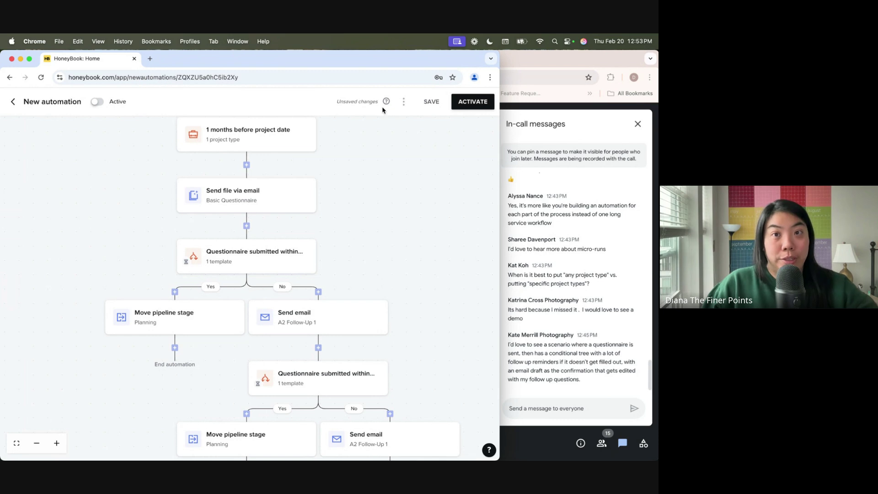
pyautogui.doubleClick(350, 64)
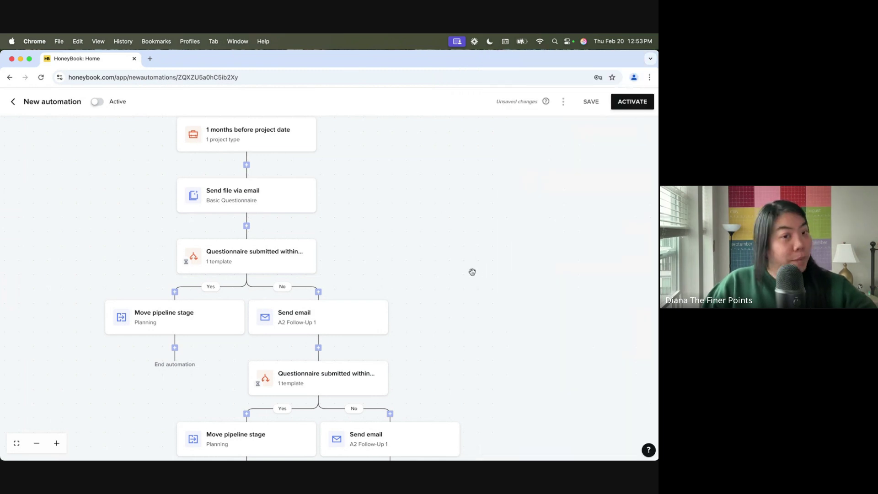
pyautogui.moveTo(354, 151); pyautogui.dragTo(372, 206)
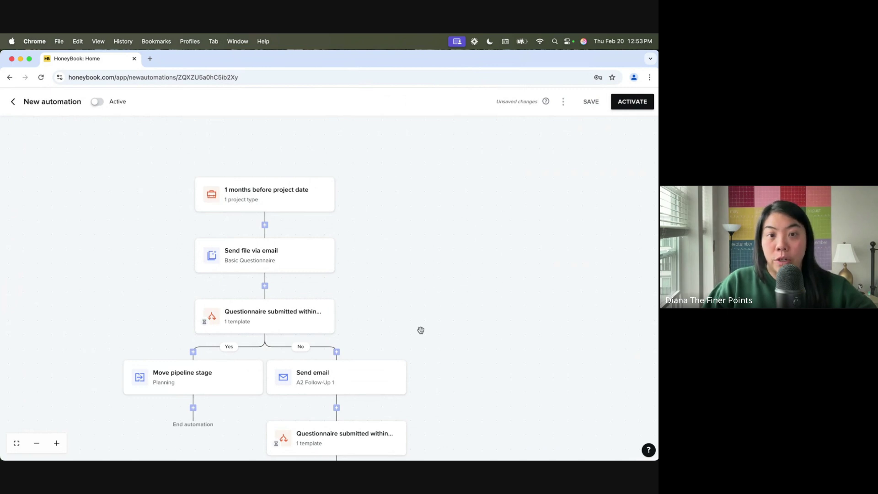
pyautogui.moveTo(421, 330); pyautogui.dragTo(423, 222)
pyautogui.click(272, 217)
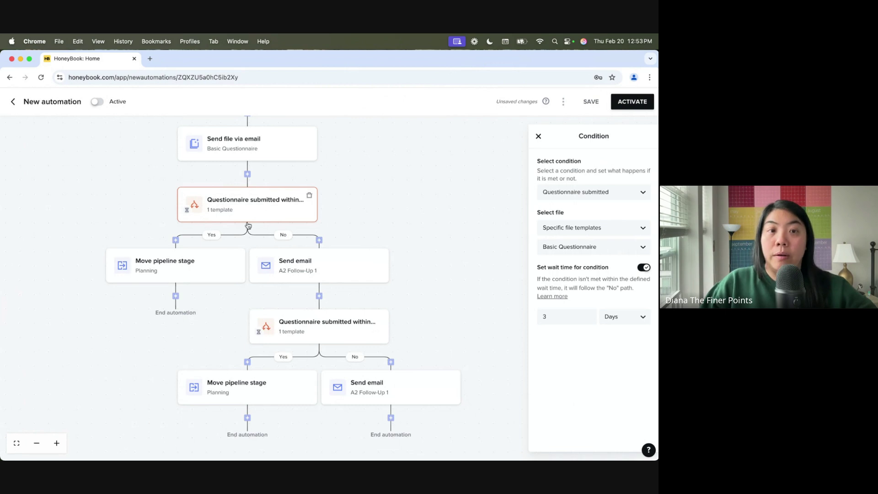
pyautogui.click(174, 277)
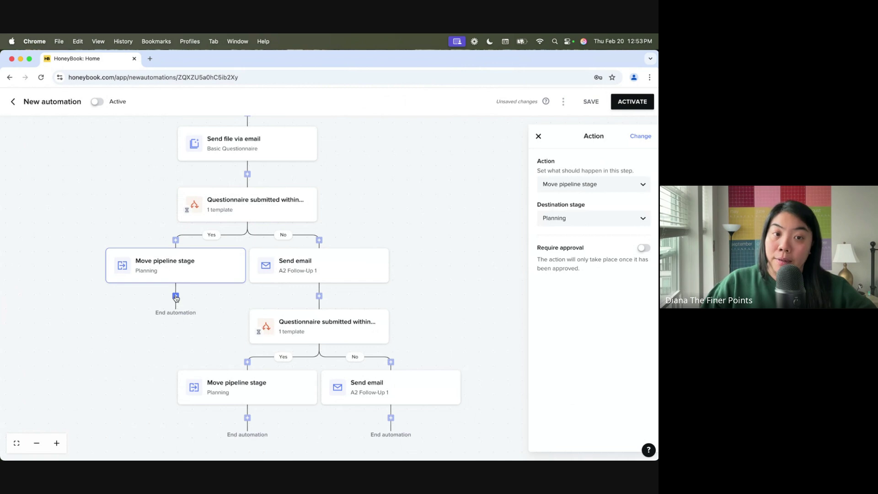
# Add a Create email draft action below the first Yes path's pipeline move, using the New Inquiry Questionnaire Email template
pyautogui.click(175, 297)
pyautogui.click(158, 322)
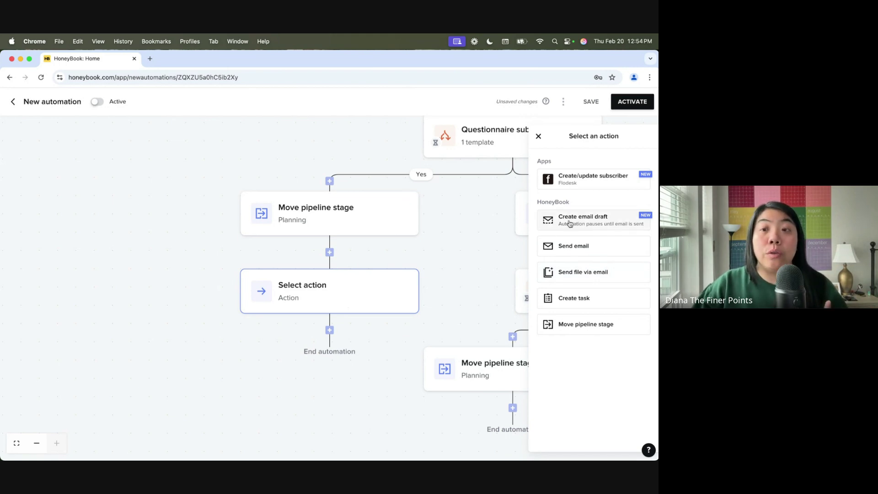
pyautogui.click(601, 223)
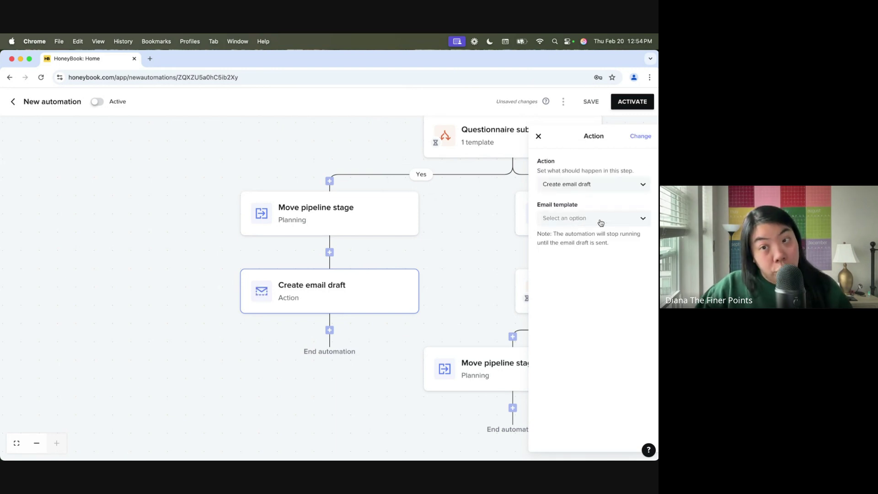
pyautogui.click(601, 221)
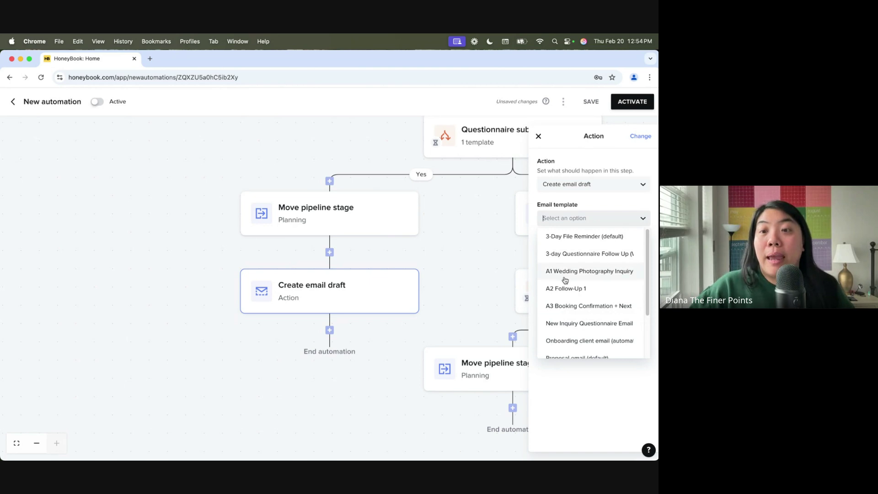
pyautogui.click(567, 322)
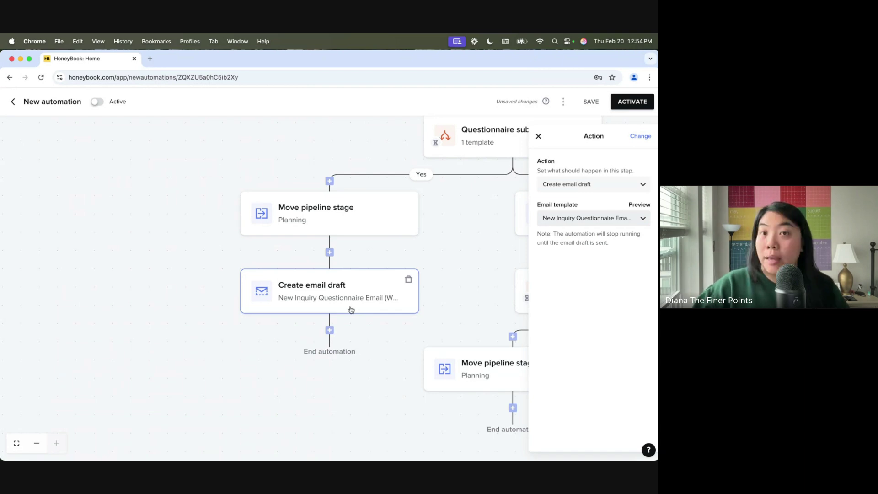
# Add a Send email action below the email draft using the Proposal email (default) template
pyautogui.click(329, 330)
pyautogui.click(300, 360)
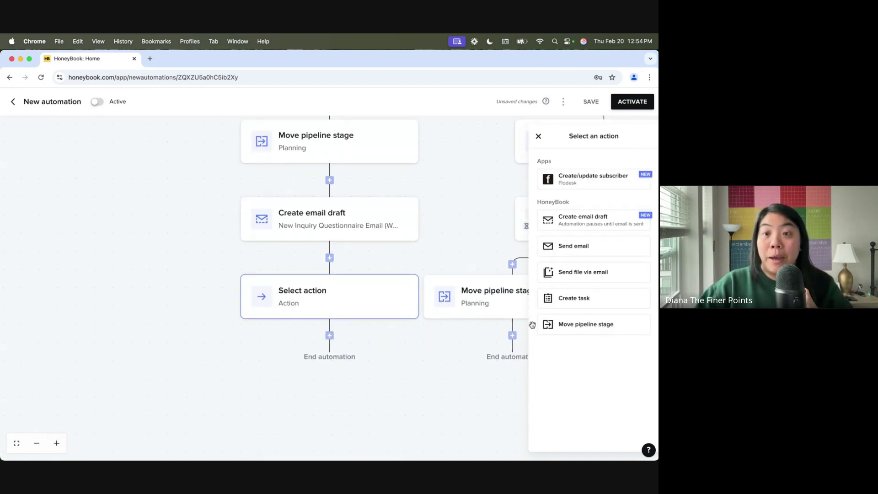
pyautogui.click(582, 247)
pyautogui.click(583, 250)
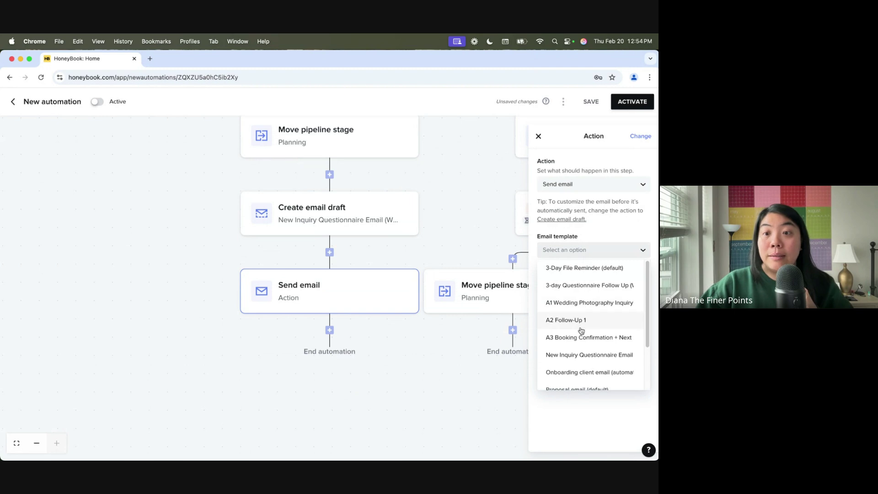
pyautogui.click(329, 252)
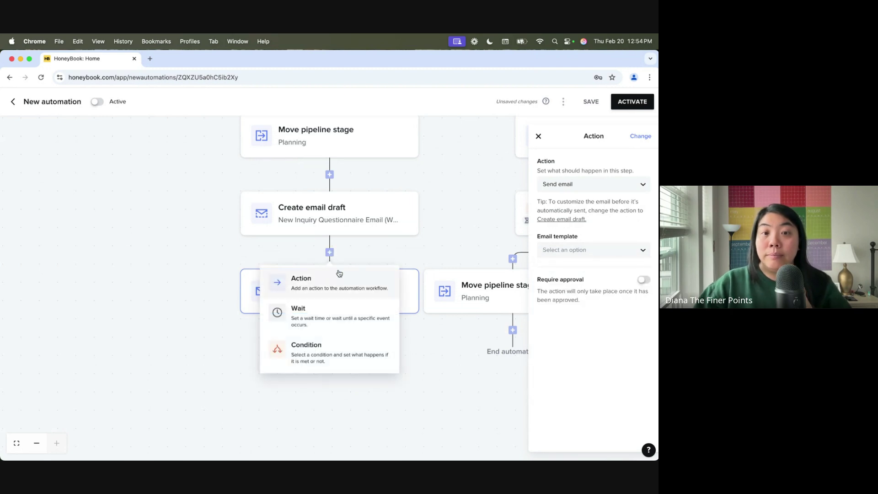
pyautogui.click(605, 250)
pyautogui.scroll(-2, 599, 320)
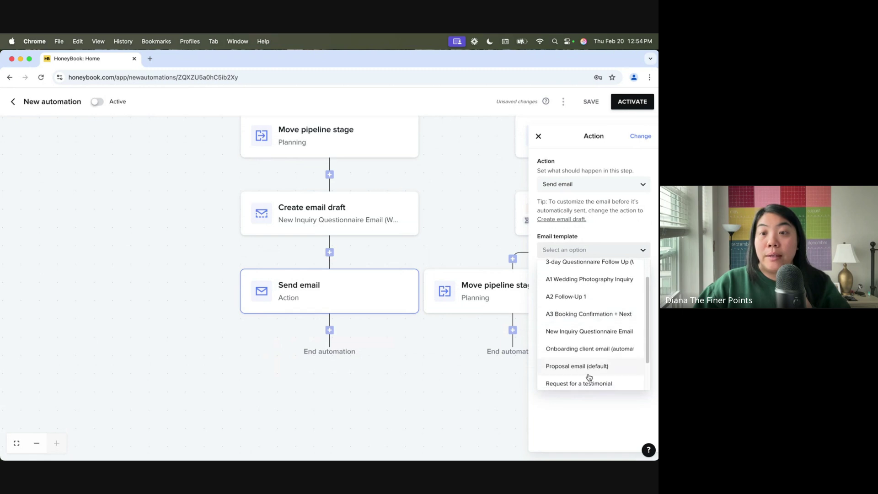
pyautogui.click(588, 367)
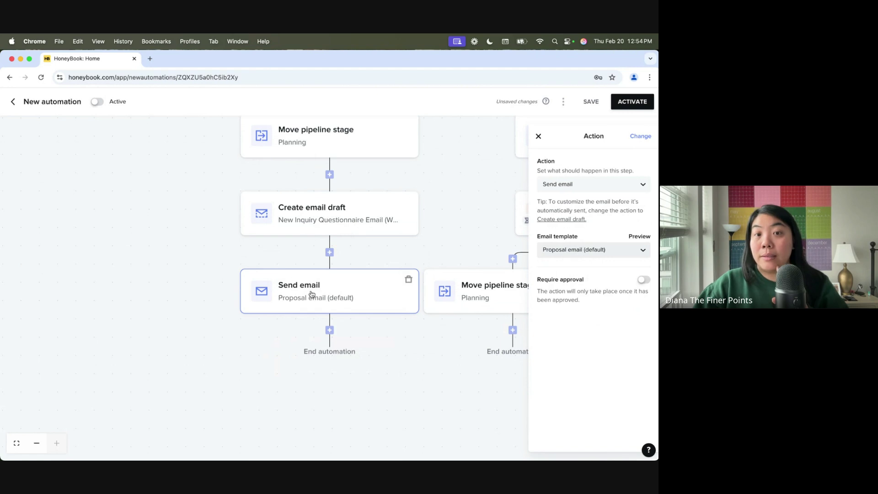
# Delete the Send email action that follows the email draft on the first condition's Yes path
pyautogui.click(323, 221)
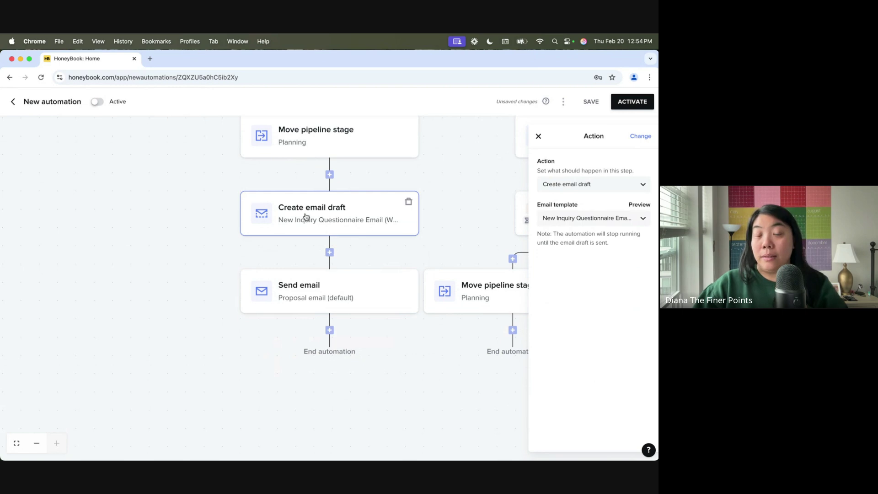
pyautogui.click(339, 288)
pyautogui.click(409, 279)
pyautogui.click(354, 308)
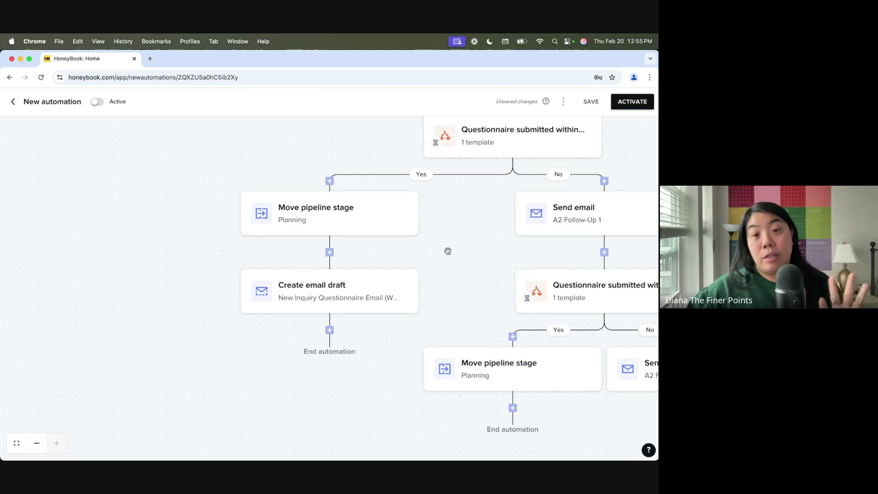
pyautogui.moveTo(461, 272); pyautogui.dragTo(332, 241)
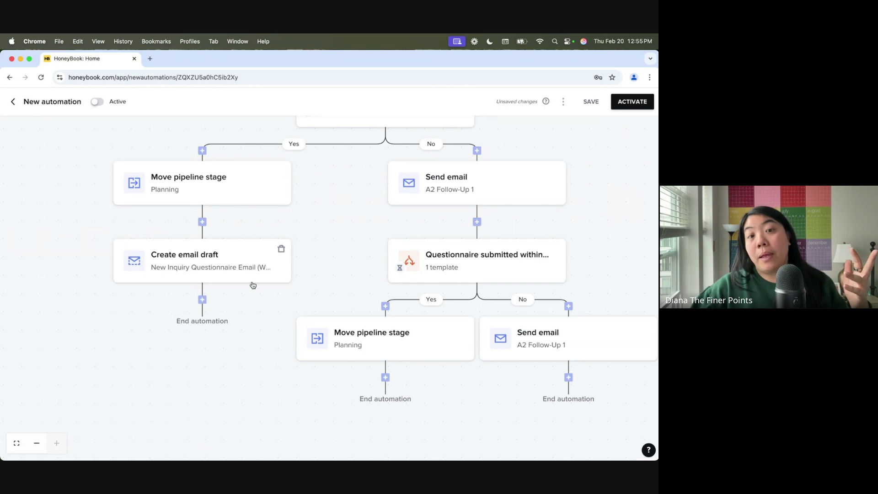
# Add a Create email draft action below the second Yes path's pipeline move, using the Proposal email (default) template
pyautogui.moveTo(437, 387); pyautogui.dragTo(382, 284)
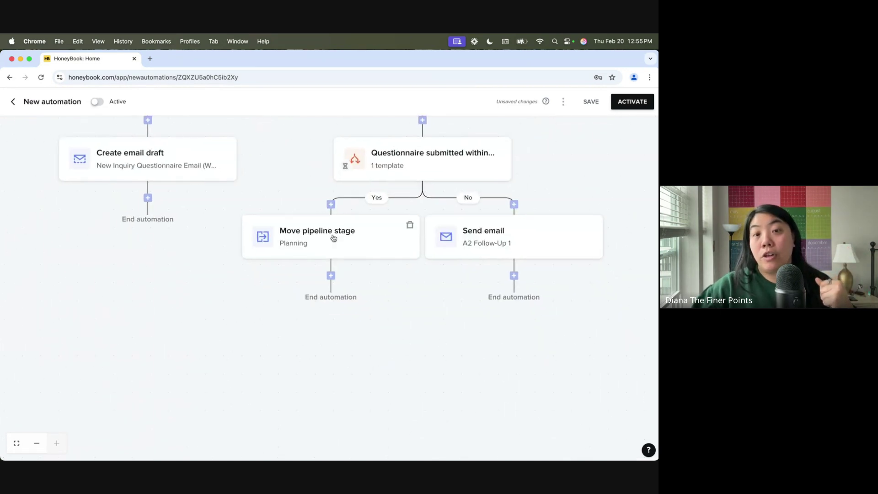
pyautogui.click(330, 276)
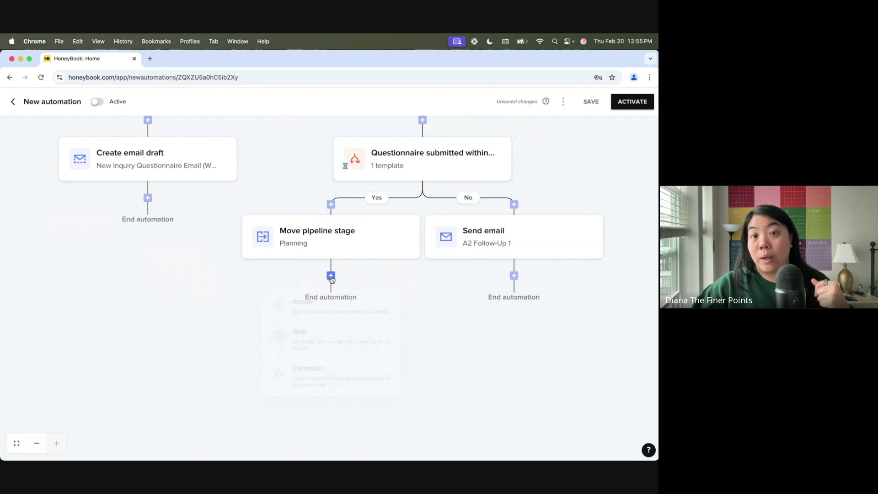
pyautogui.click(328, 310)
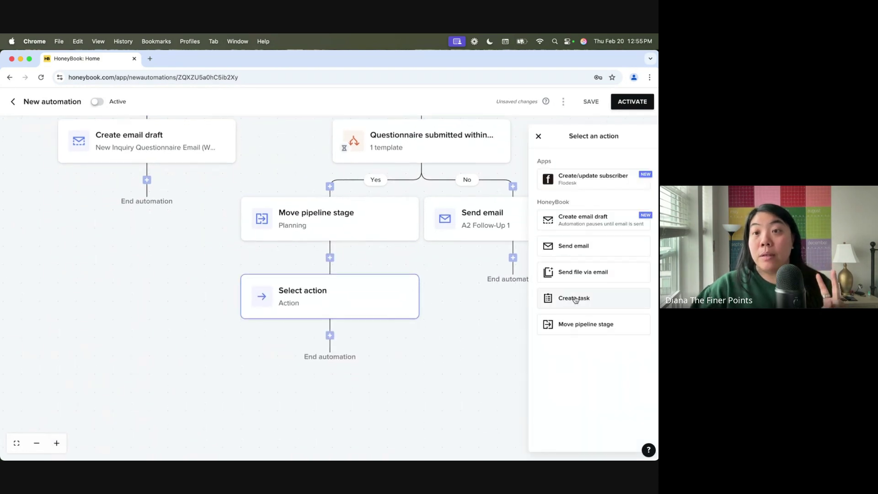
pyautogui.click(592, 223)
pyautogui.click(593, 222)
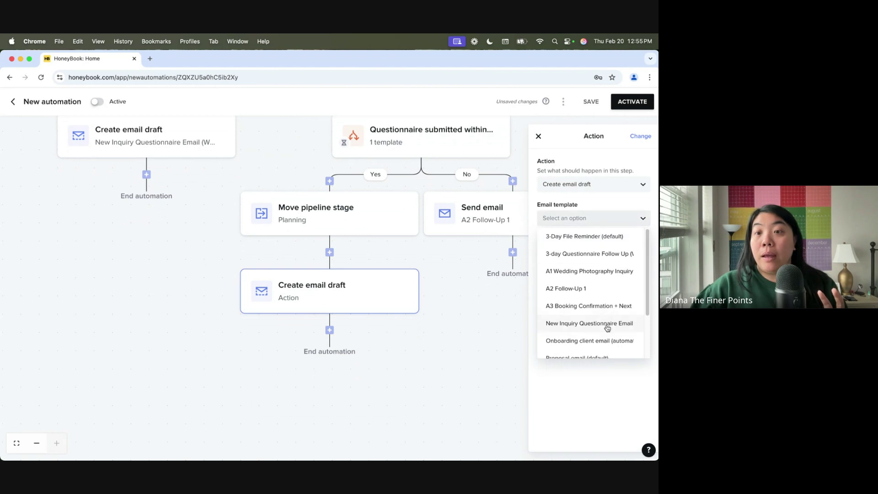
pyautogui.scroll(-1, 602, 333)
pyautogui.click(594, 343)
pyautogui.click(526, 364)
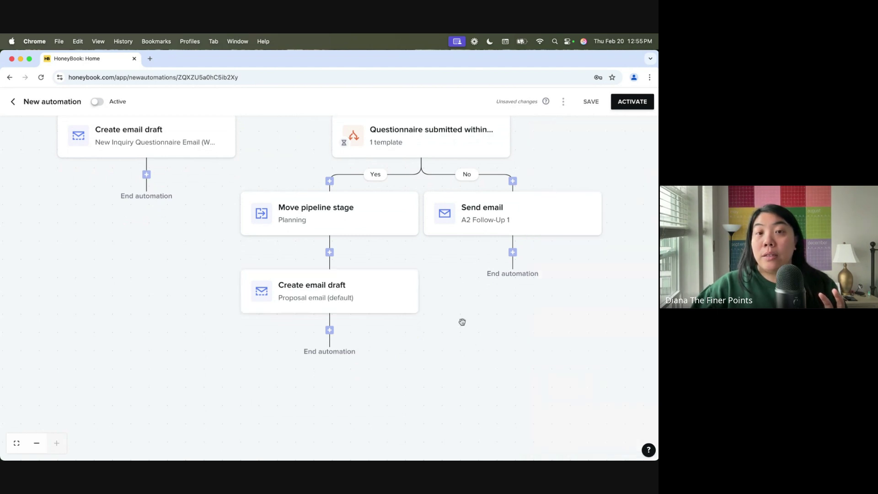
pyautogui.scroll(-3, 482, 330)
pyautogui.scroll(5, 513, 288)
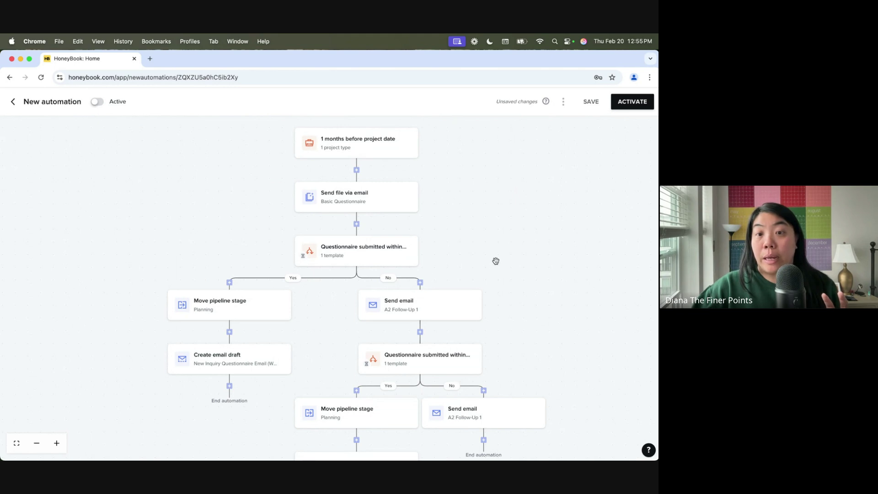
pyautogui.moveTo(520, 294); pyautogui.dragTo(458, 183)
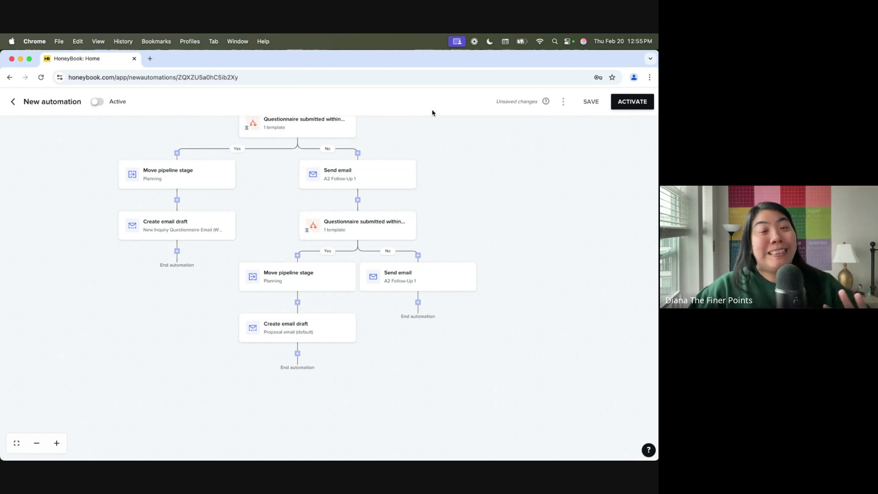
# Switch to the Google Meet call and stop presenting the screen
pyautogui.moveTo(391, 64); pyautogui.dragTo(0, 53)
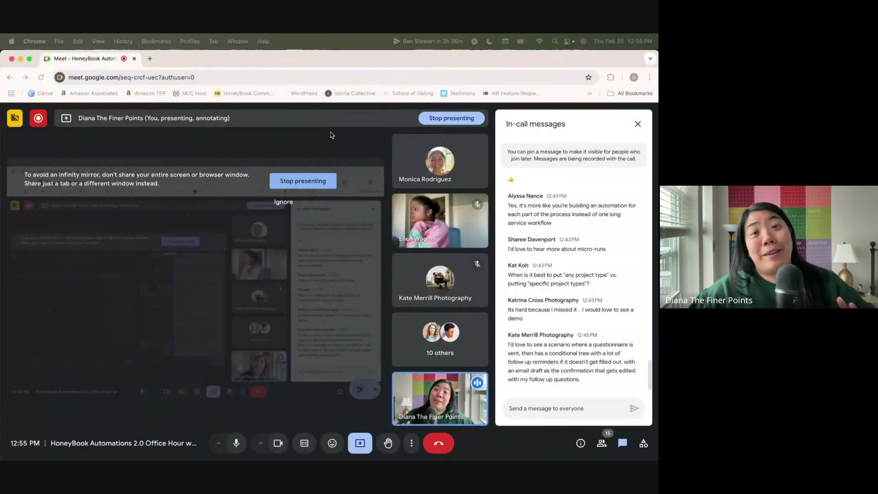
pyautogui.click(296, 183)
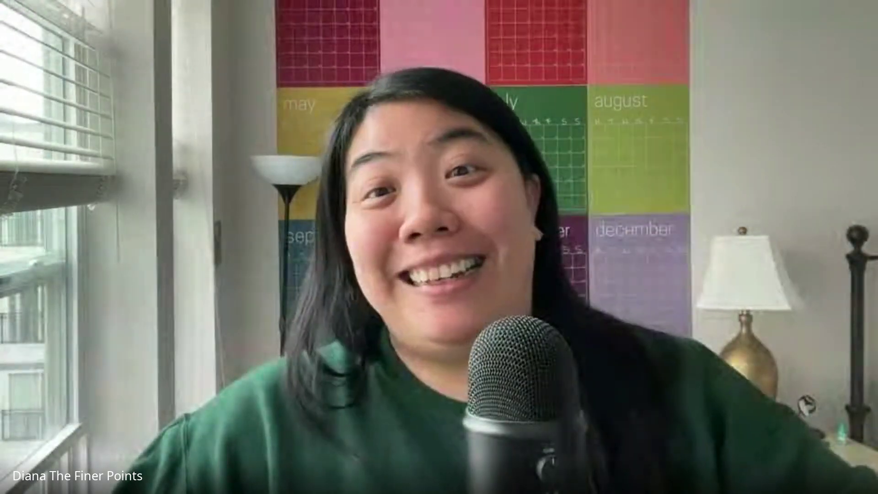